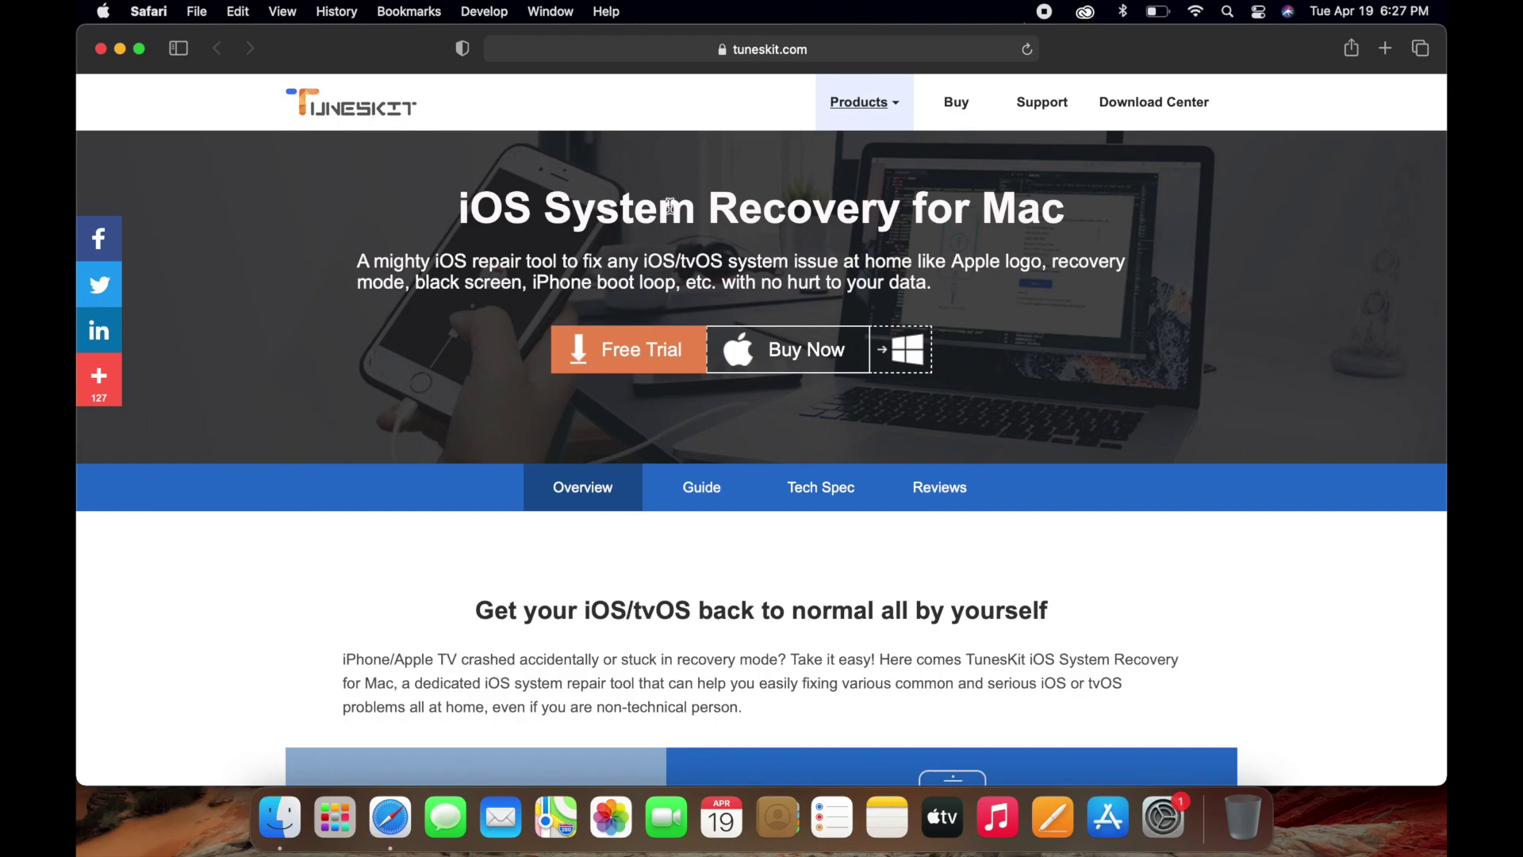
# Scroll the product page down past the problem list to the three-step 'Repair iPhone/iPad/iPod touch/Apple TV with ease' section.
pyautogui.scroll(-1, 909, 246)
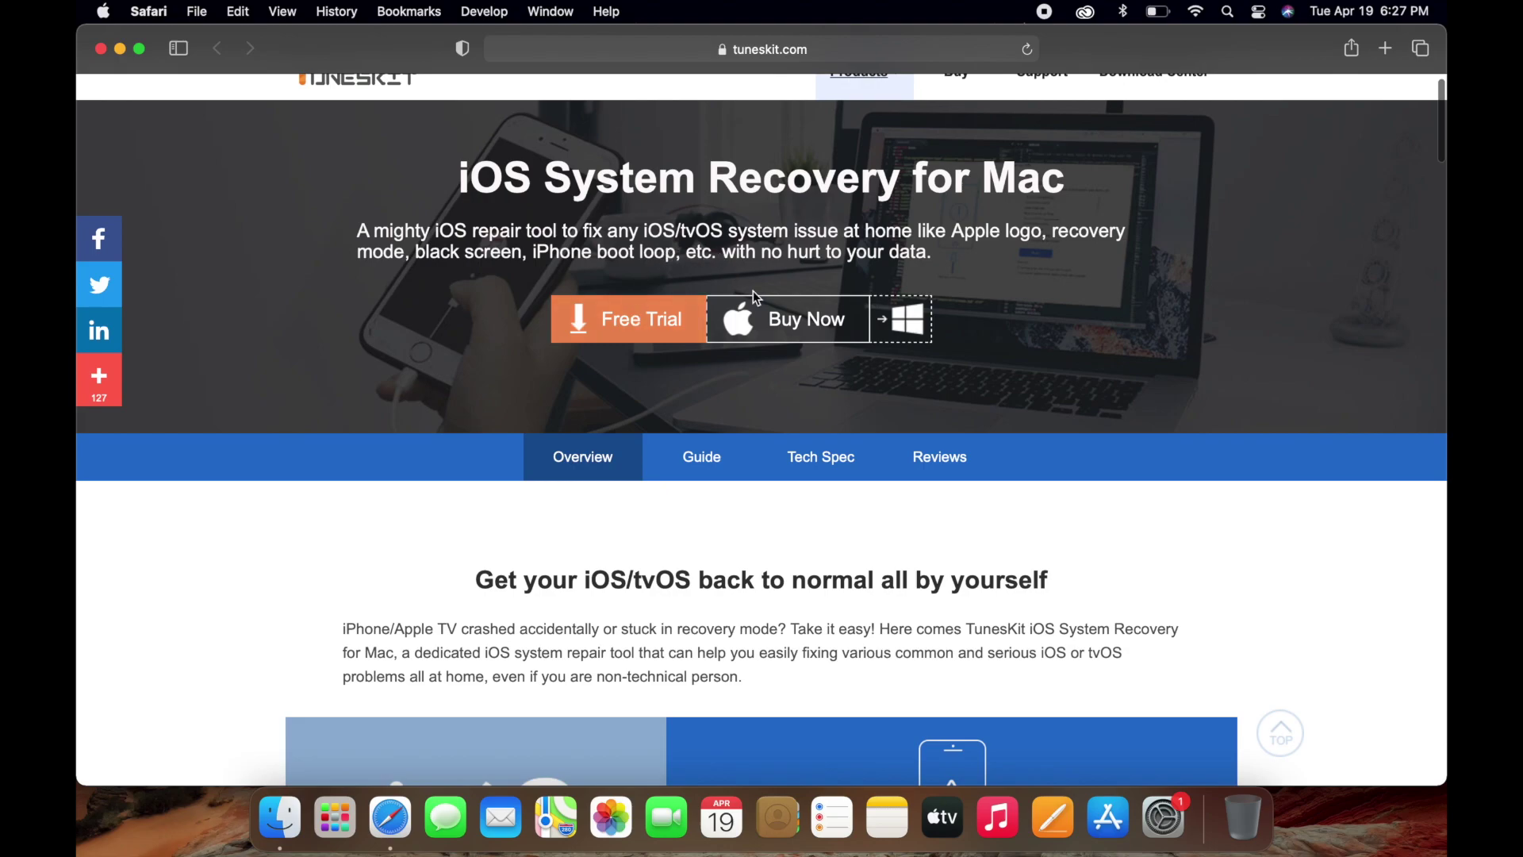
pyautogui.scroll(-3, 474, 271)
pyautogui.scroll(-6, 474, 272)
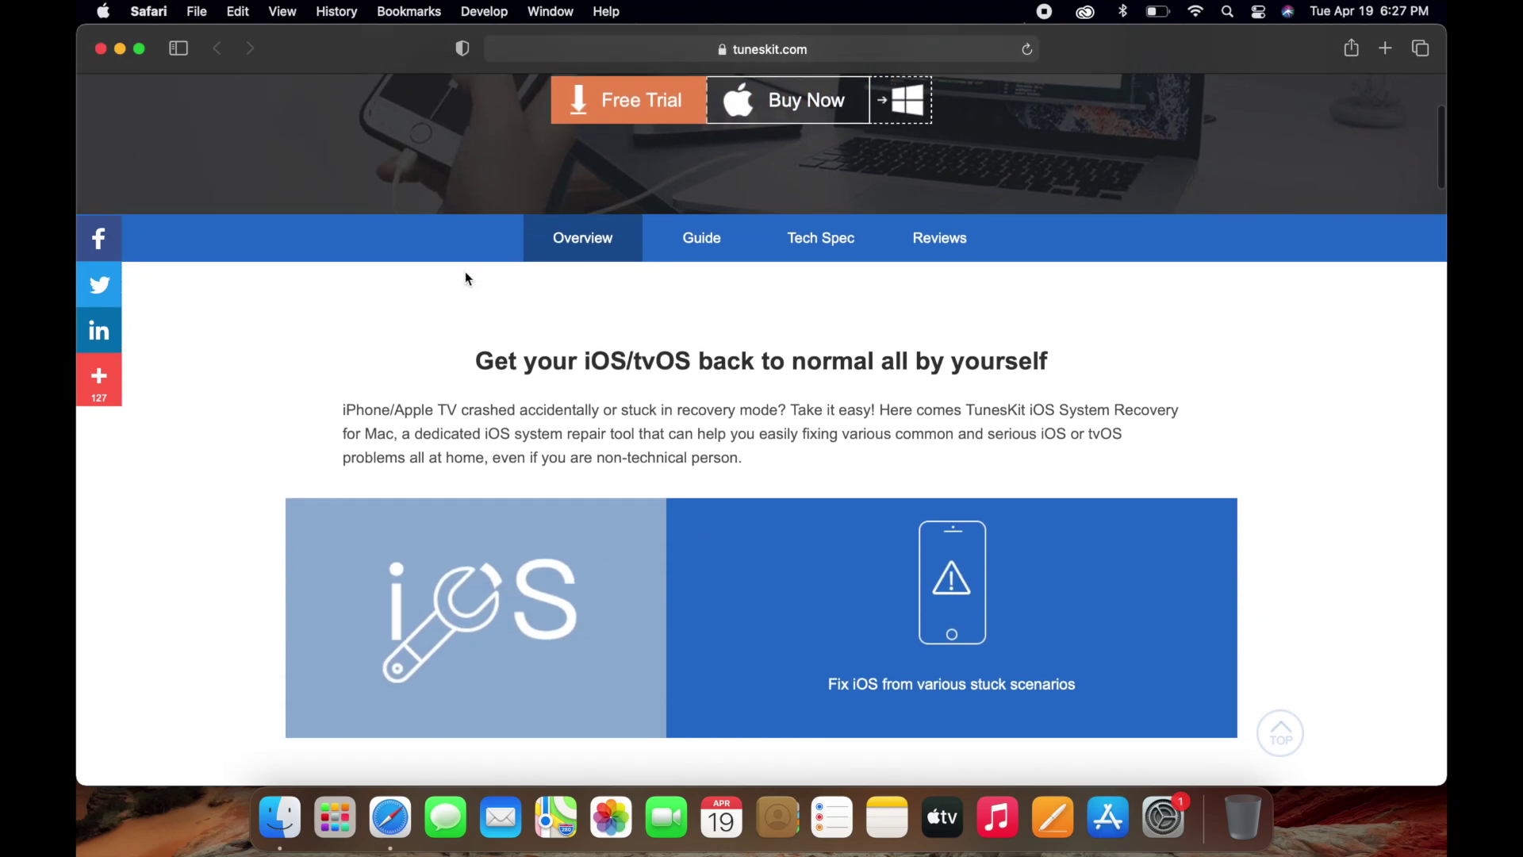
pyautogui.scroll(-1, 519, 149)
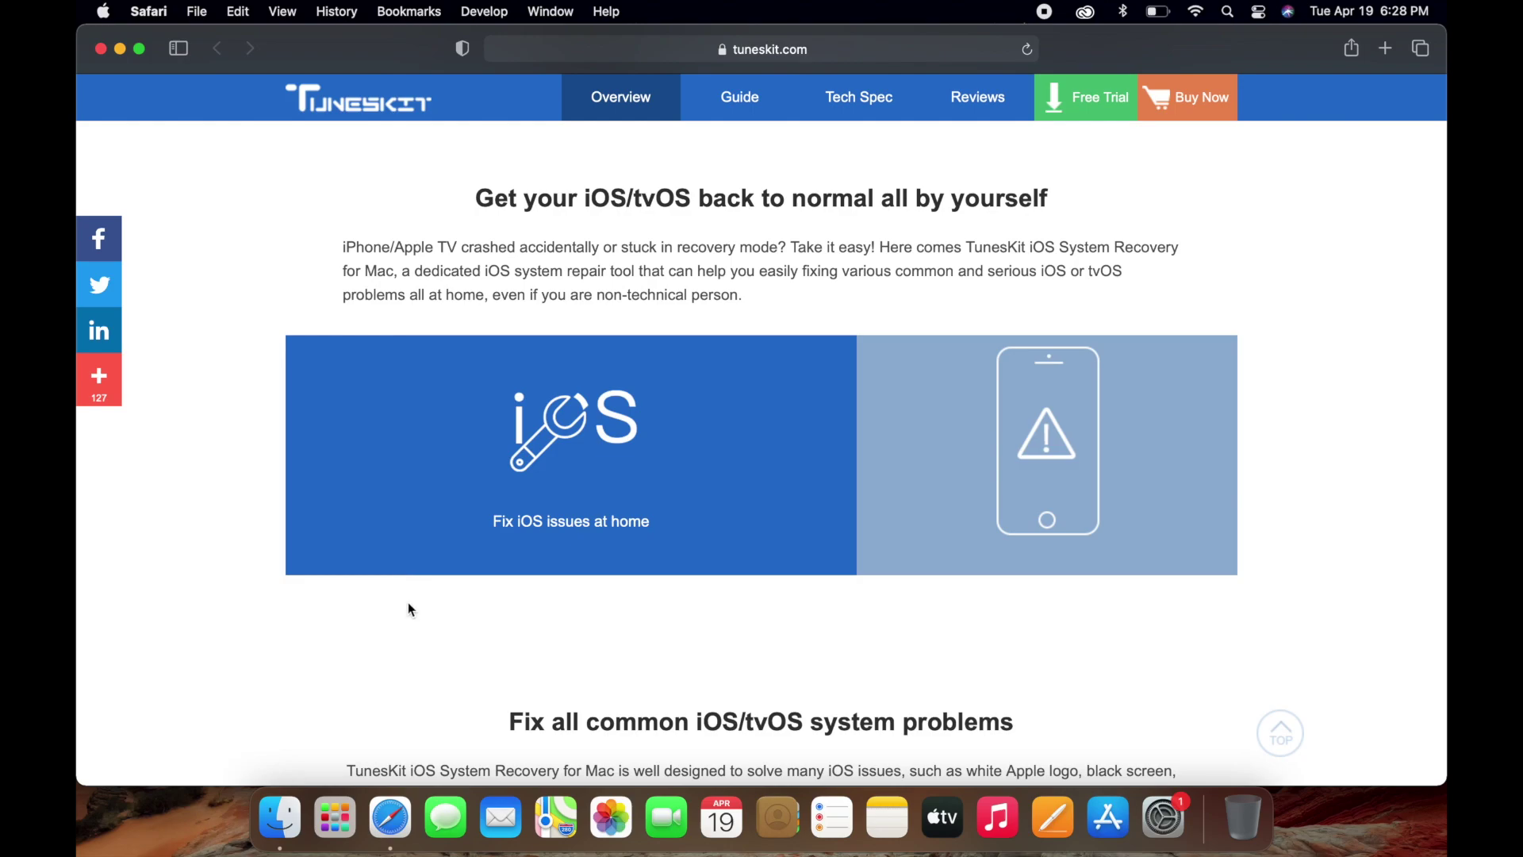
pyautogui.scroll(-4, 408, 602)
pyautogui.scroll(-5, 418, 493)
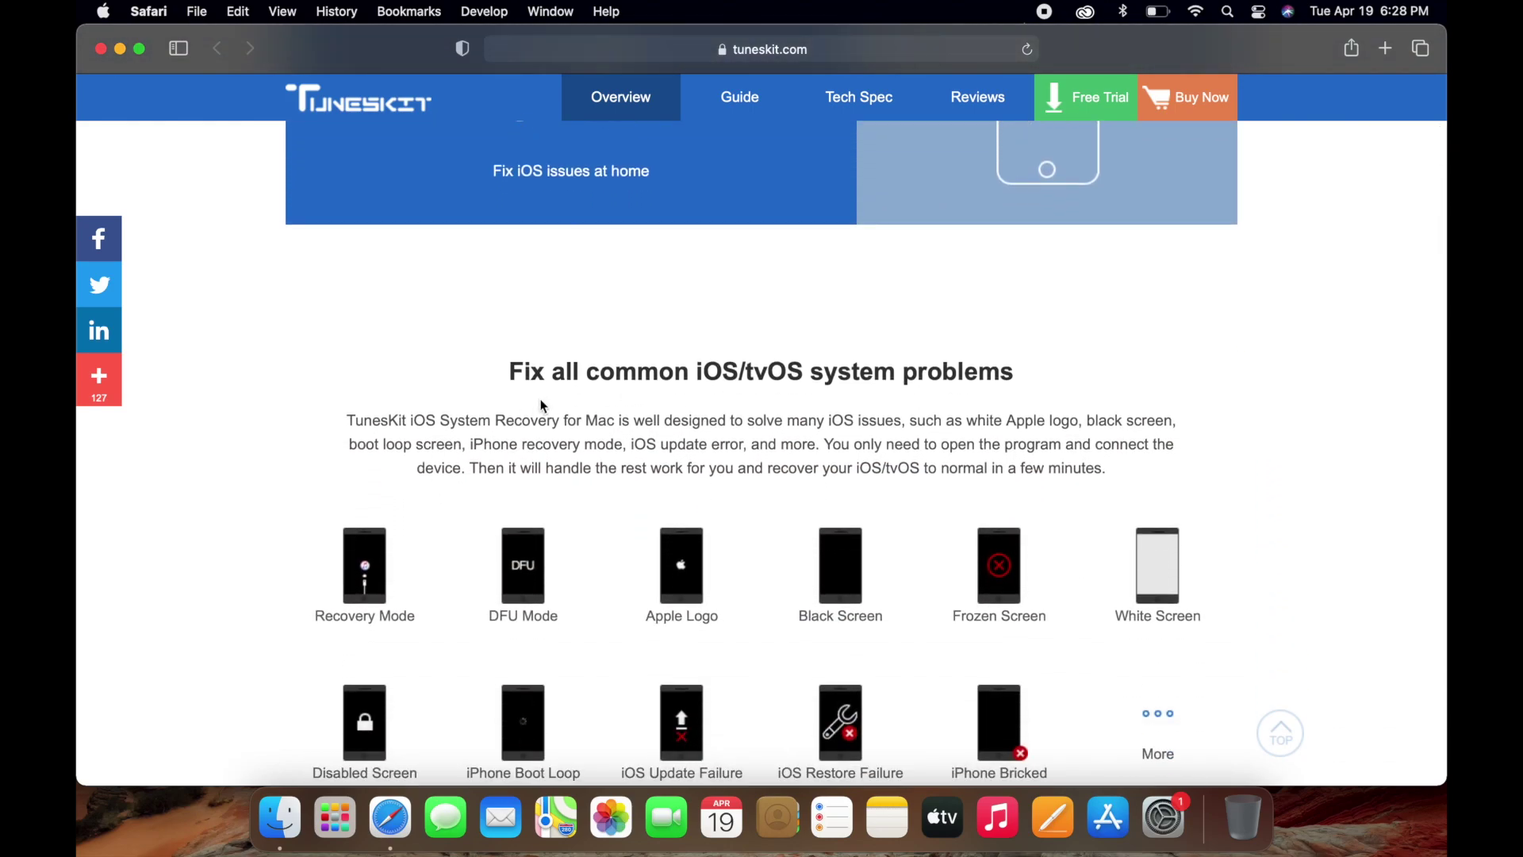
pyautogui.scroll(-3, 631, 393)
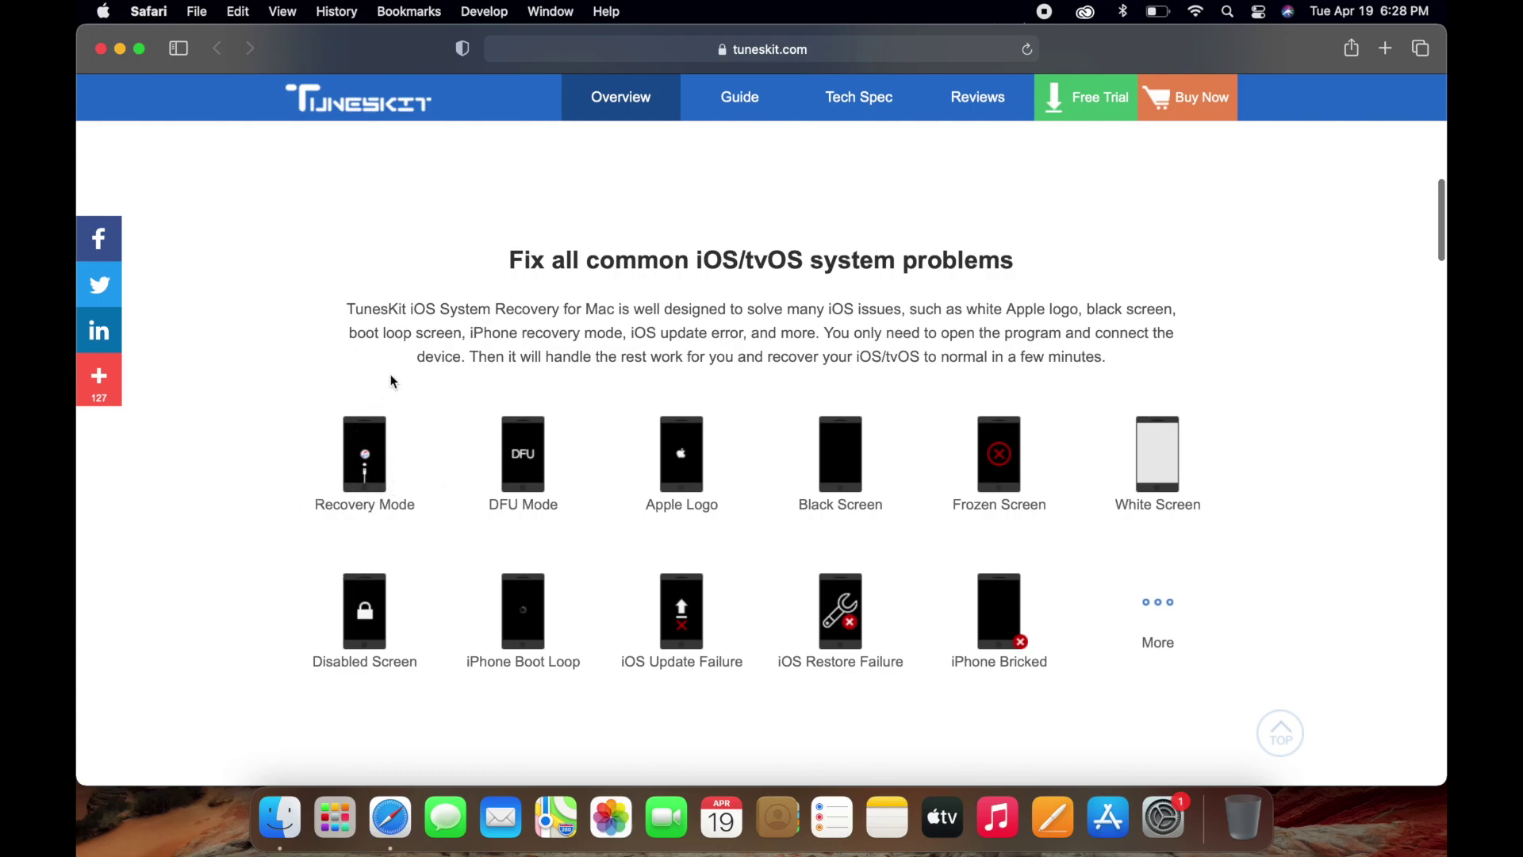
pyautogui.scroll(-3, 400, 406)
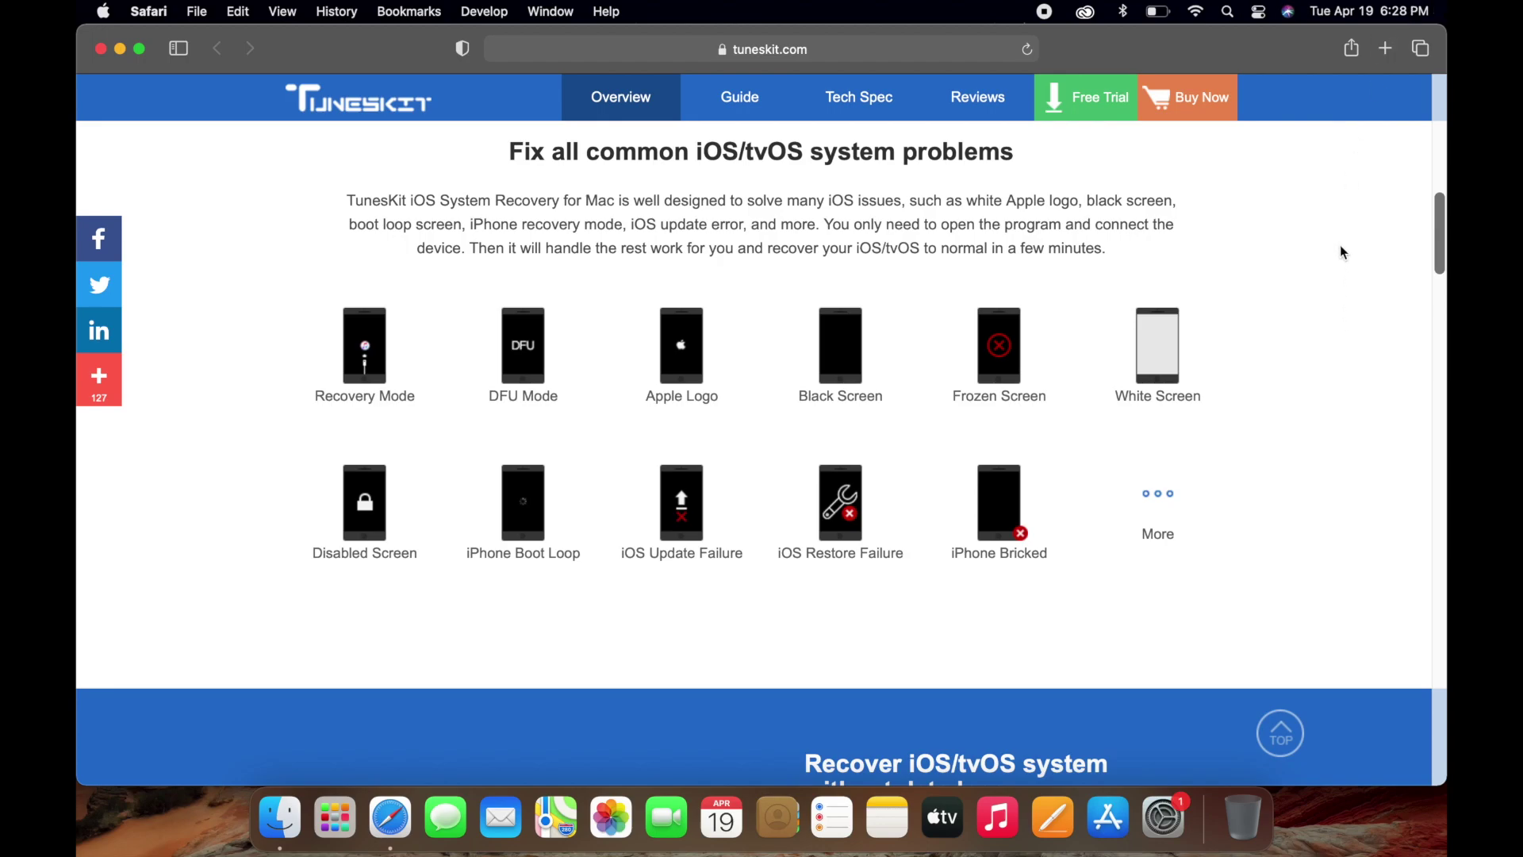
pyautogui.scroll(-2, 1347, 258)
pyautogui.scroll(-10, 1346, 257)
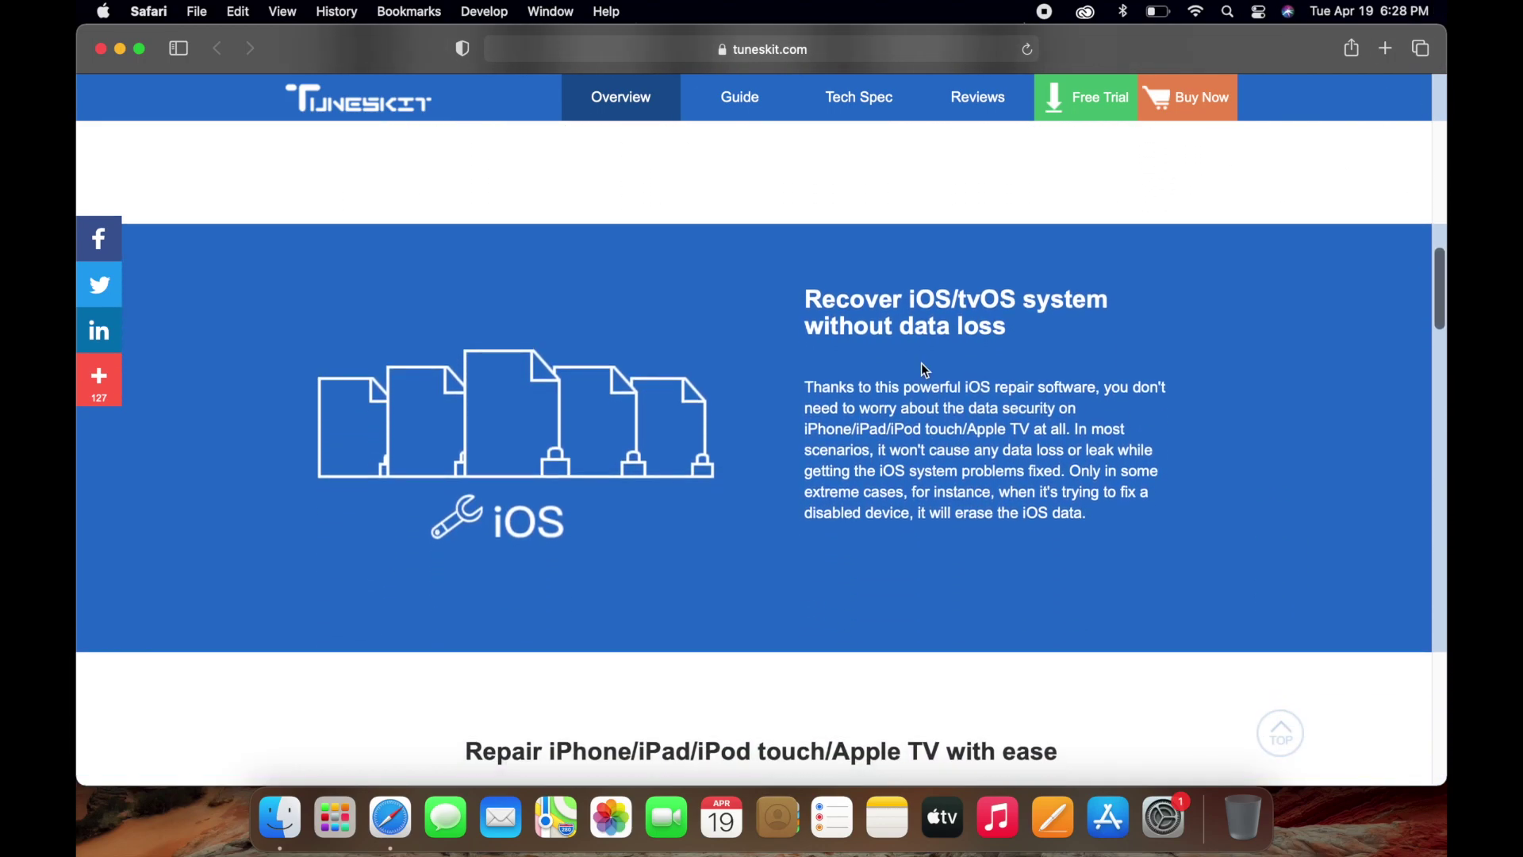
pyautogui.scroll(1, 933, 358)
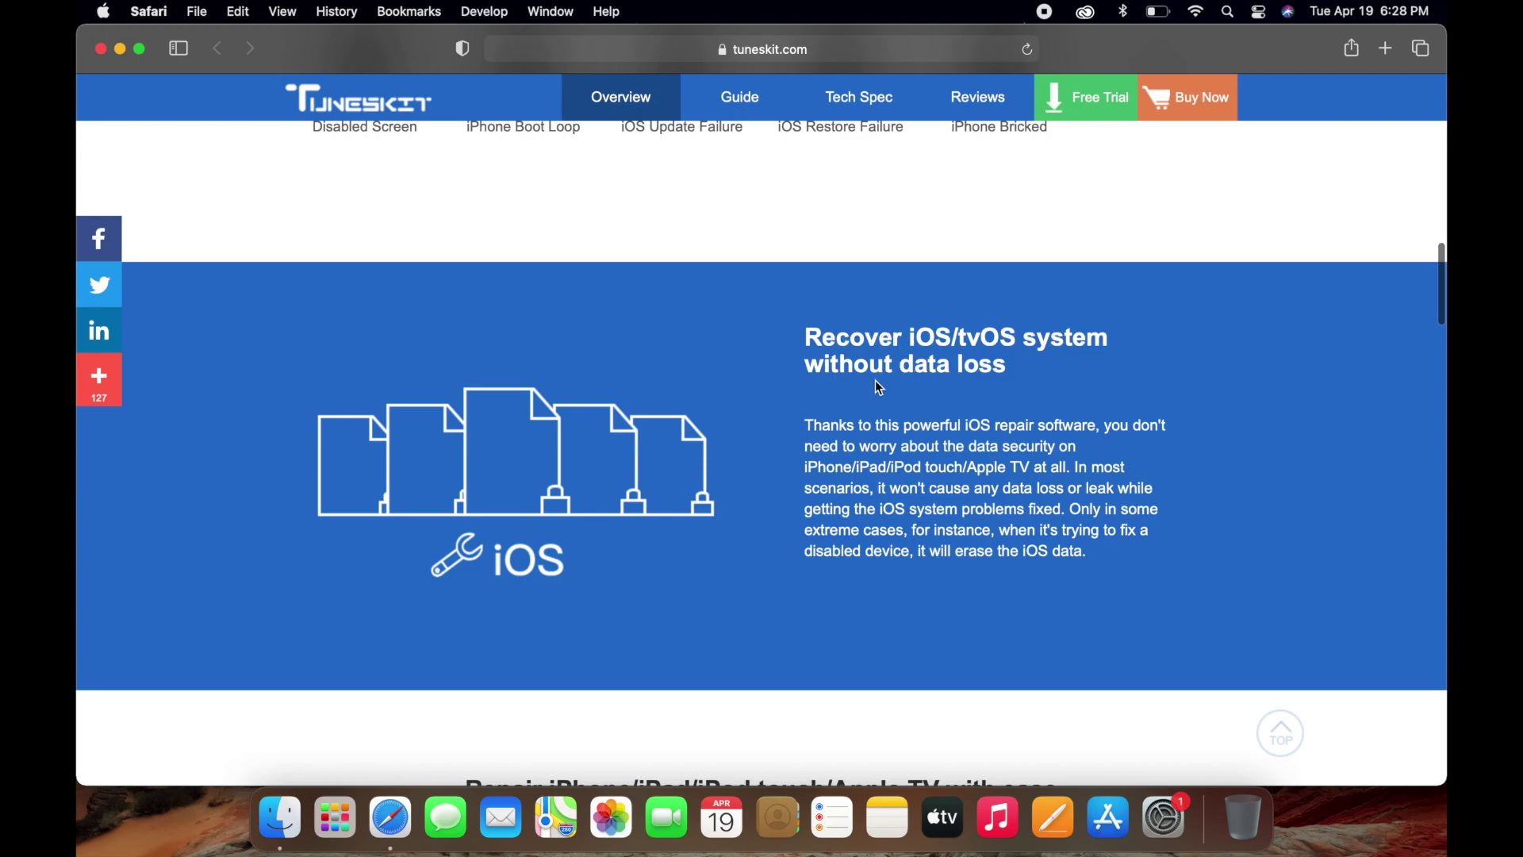
pyautogui.scroll(-1, 874, 380)
pyautogui.scroll(-10, 785, 373)
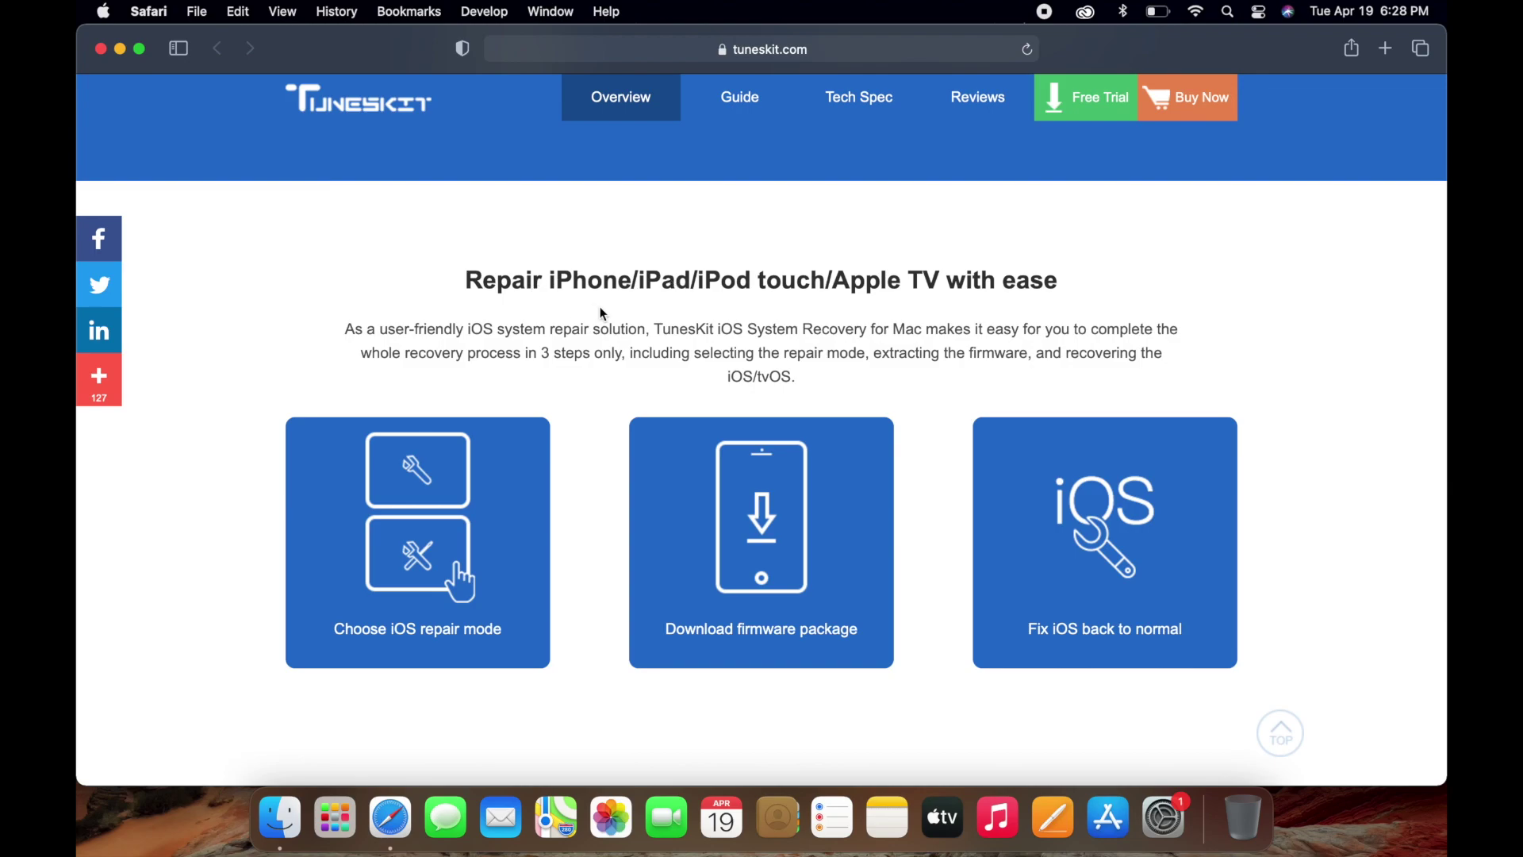
pyautogui.scroll(-7, 601, 313)
# Advance the feature carousel twice to reach Fix Apple TV problems.
pyautogui.scroll(-6, 601, 312)
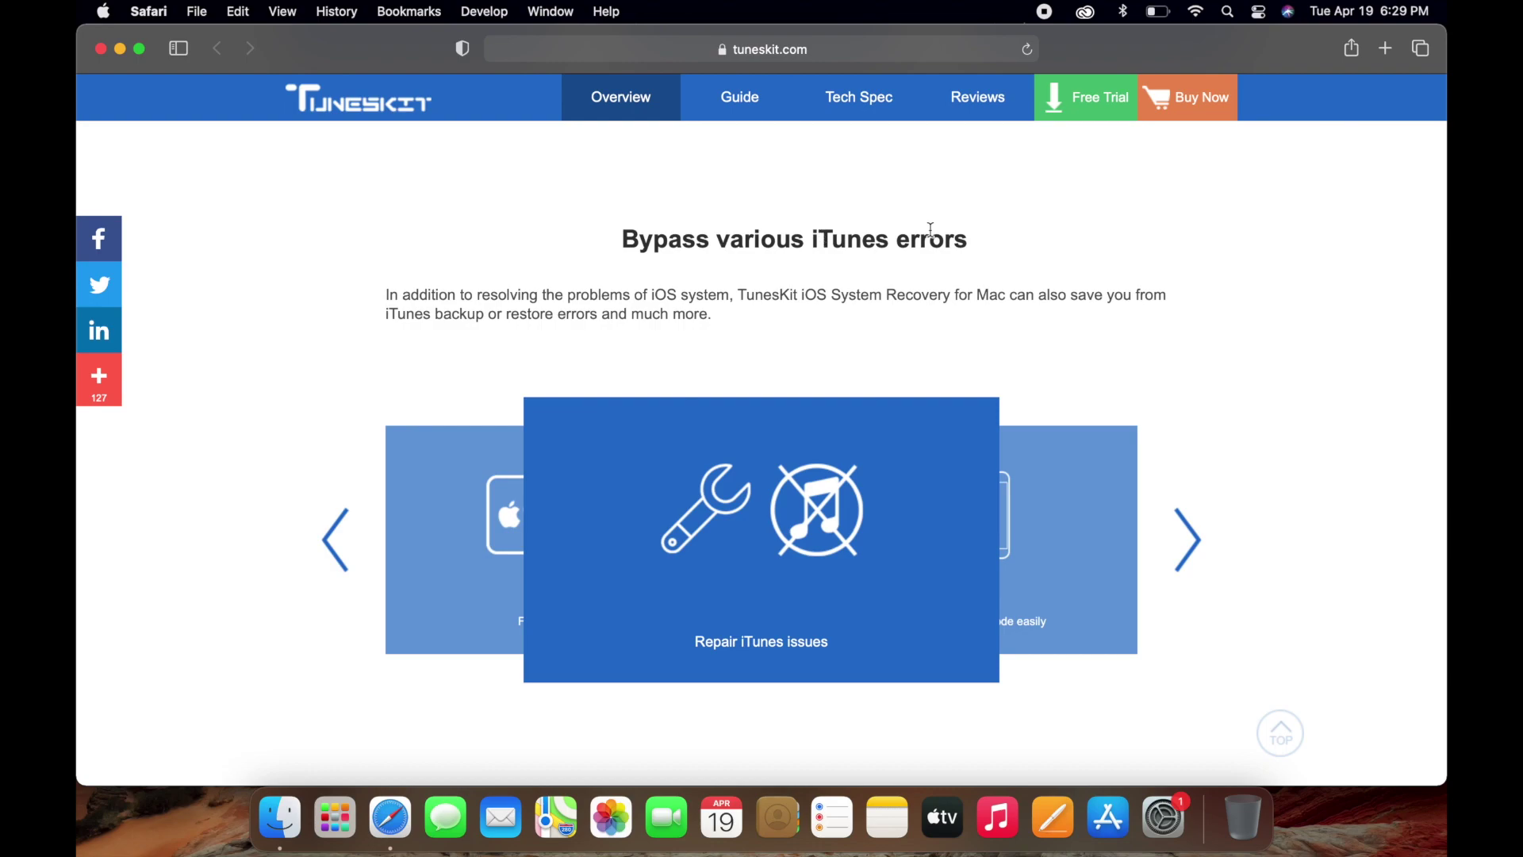
pyautogui.click(1182, 571)
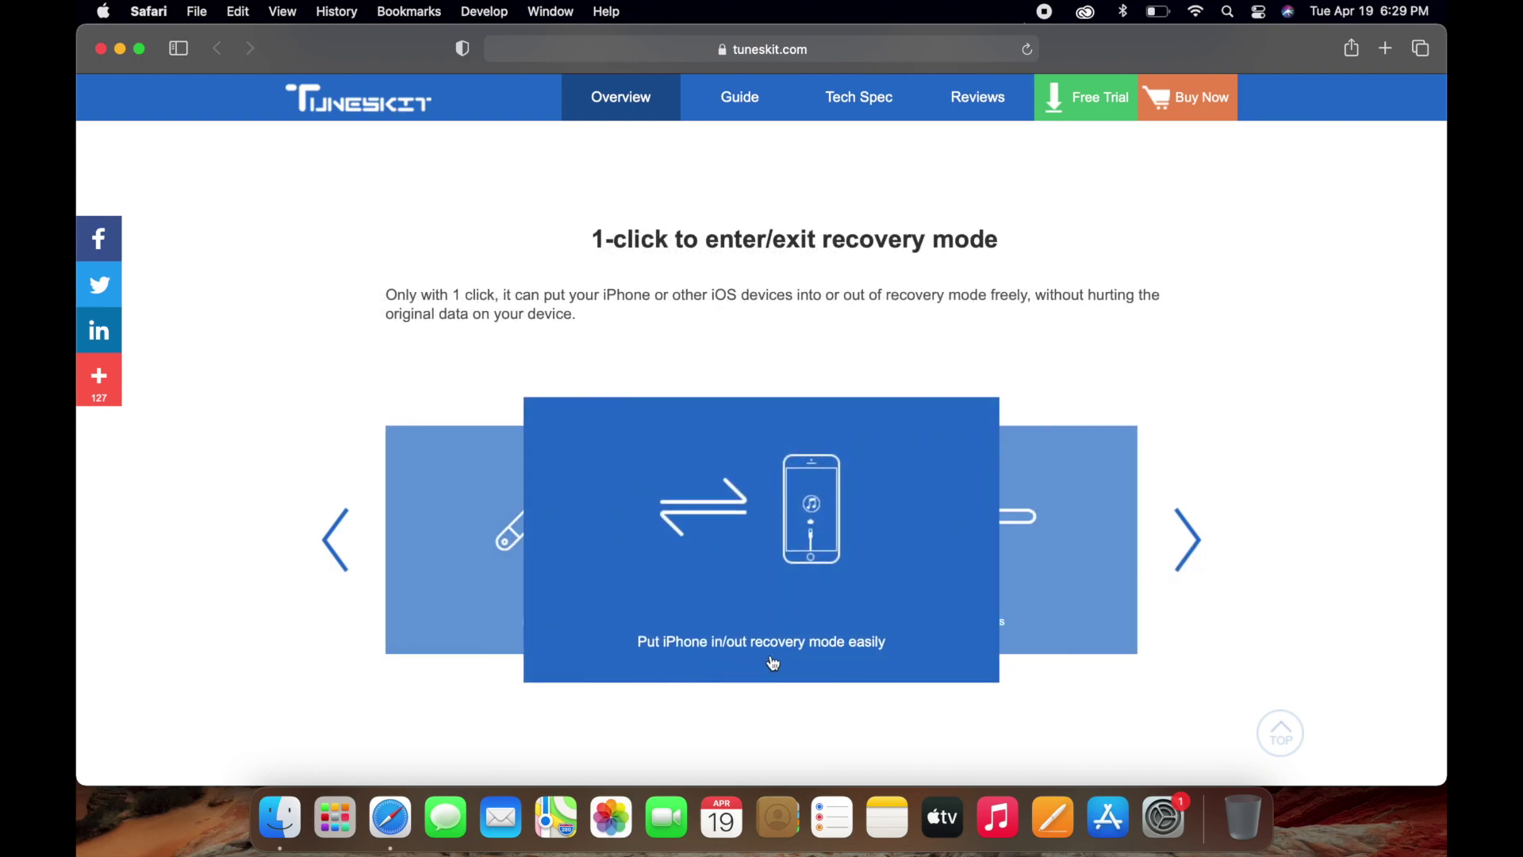
pyautogui.click(1182, 547)
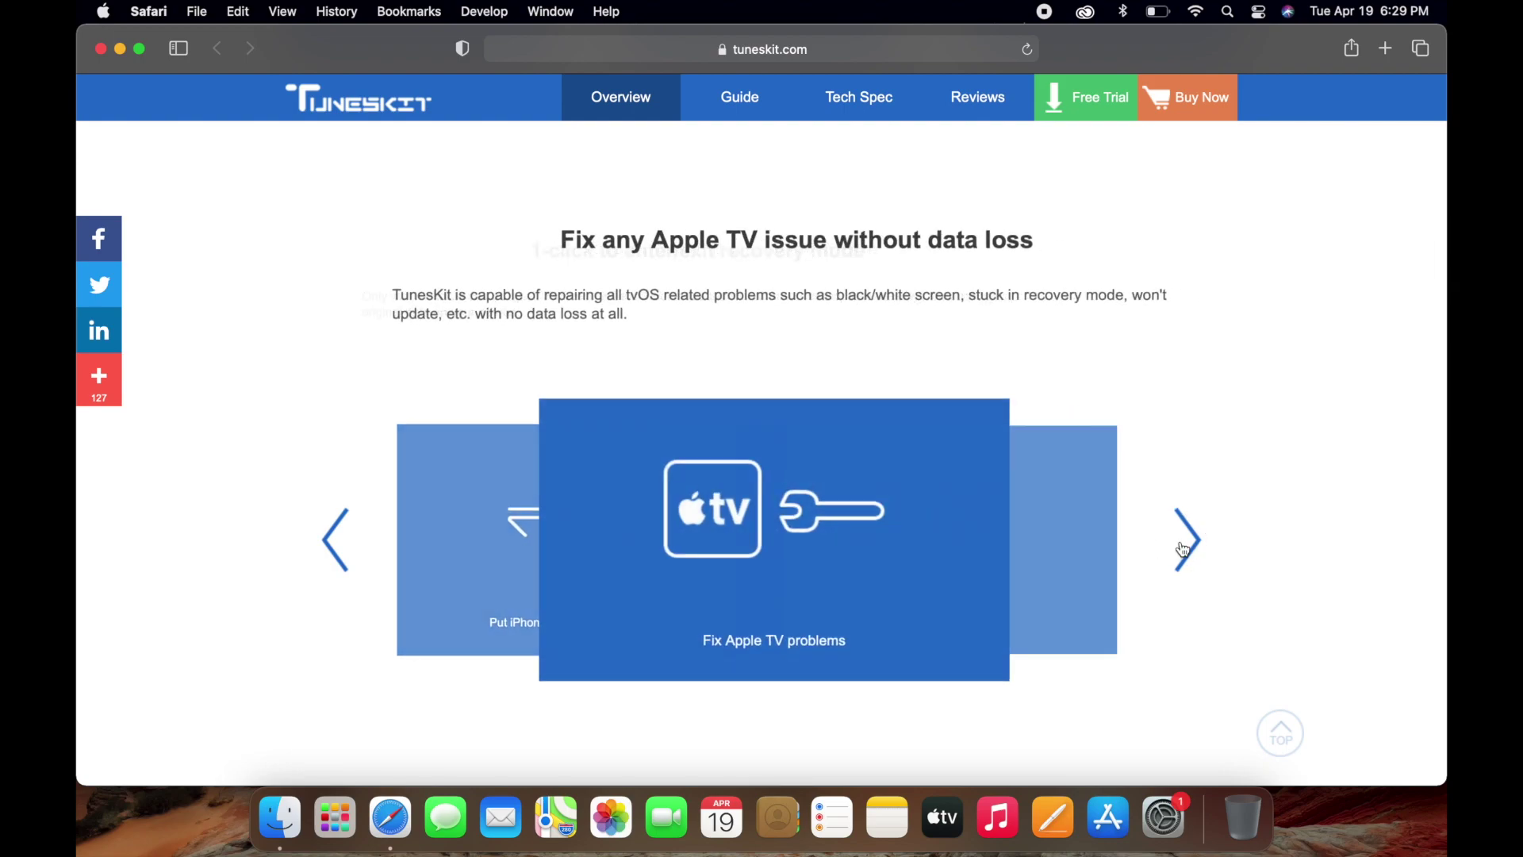
# Scroll down to the screenshots, then back up to the iOS System Recovery for Mac banner.
pyautogui.scroll(-10, 490, 622)
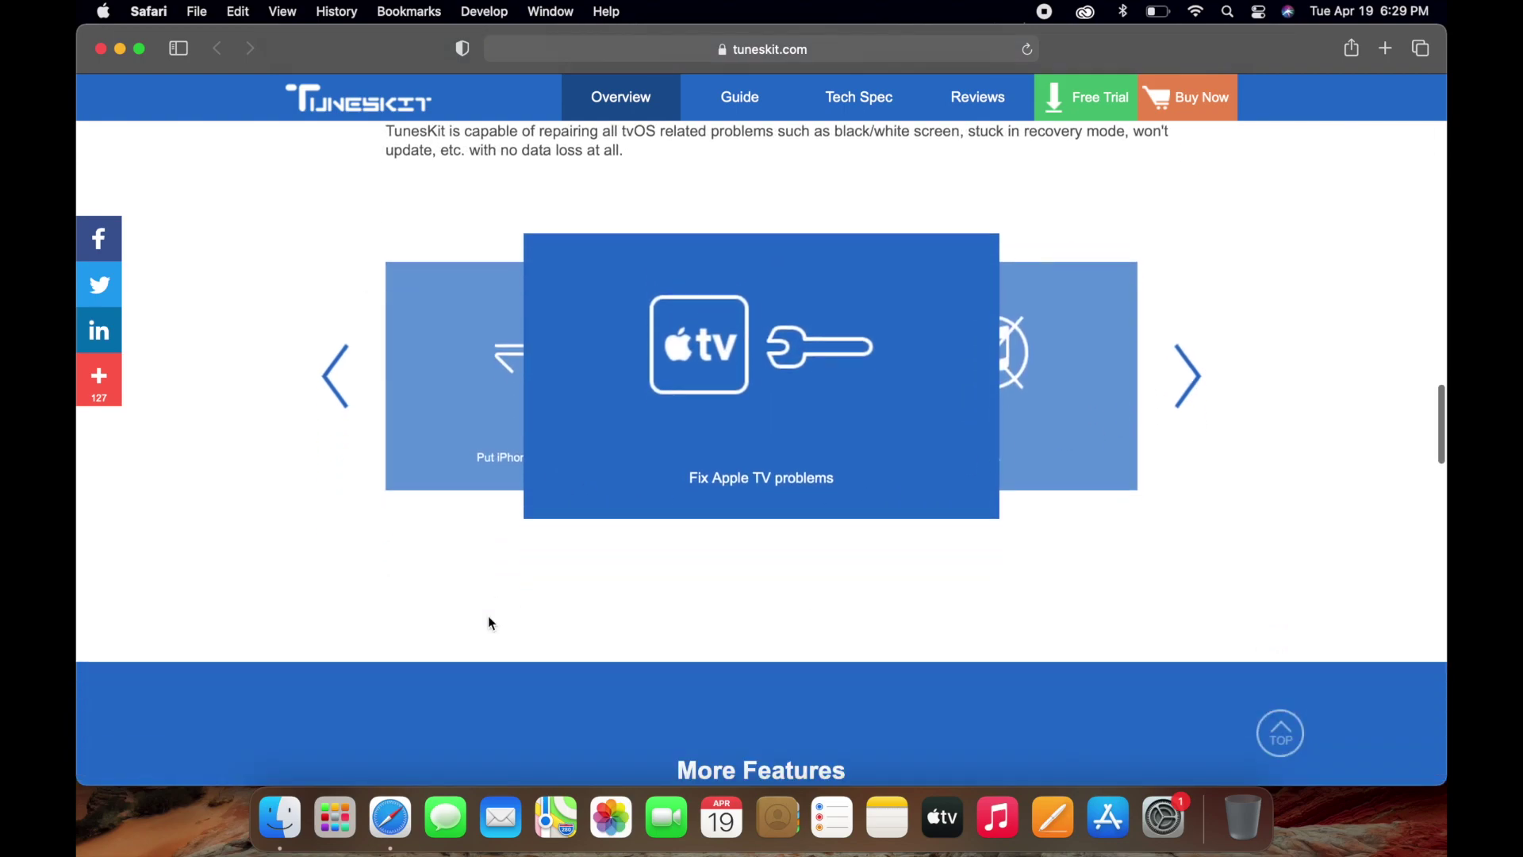
pyautogui.scroll(-7, 489, 618)
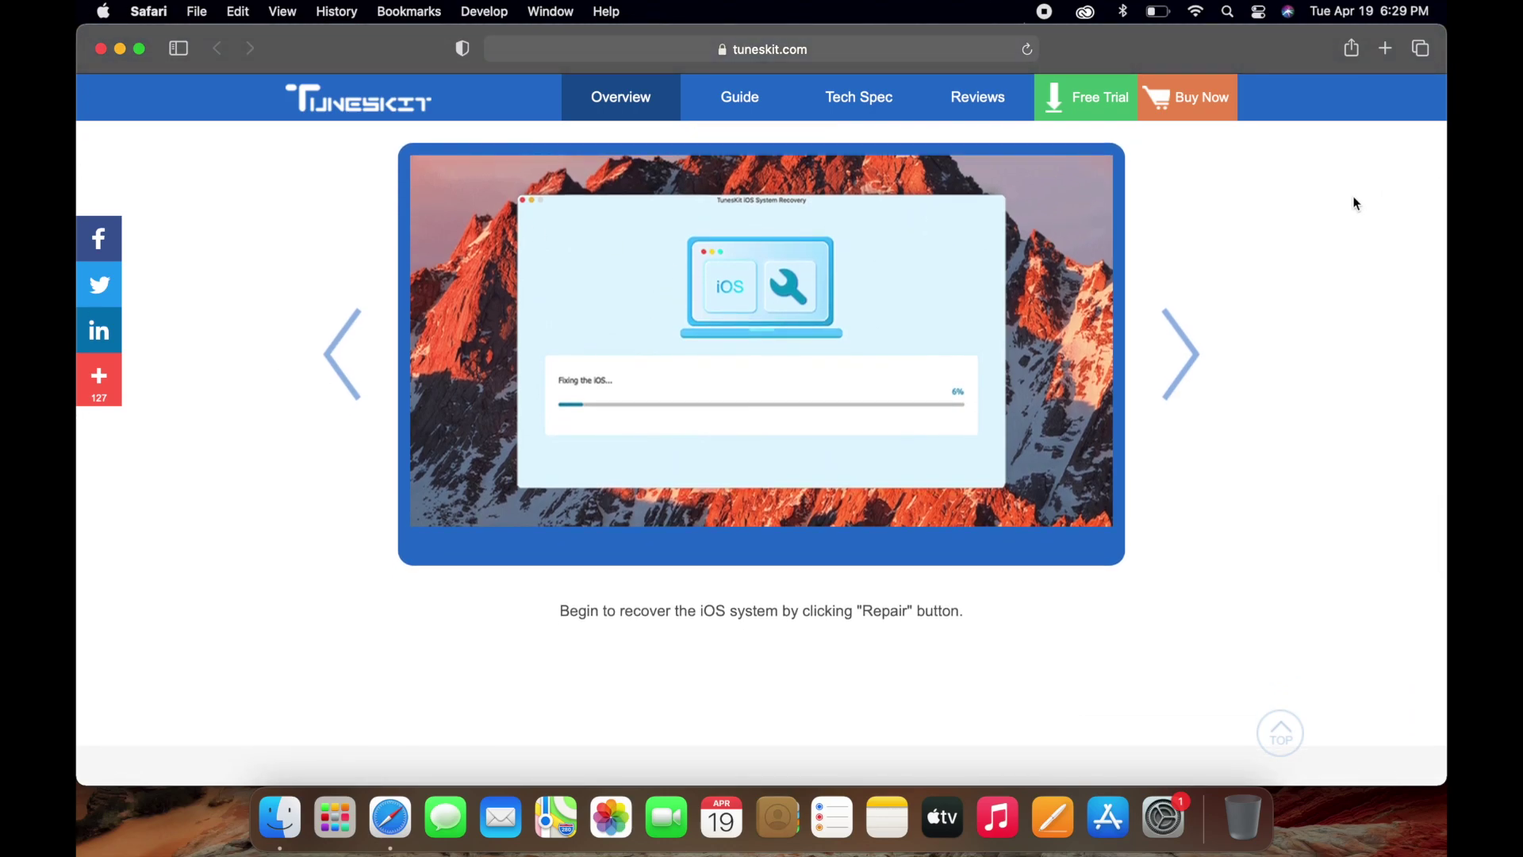
pyautogui.scroll(15, 1261, 206)
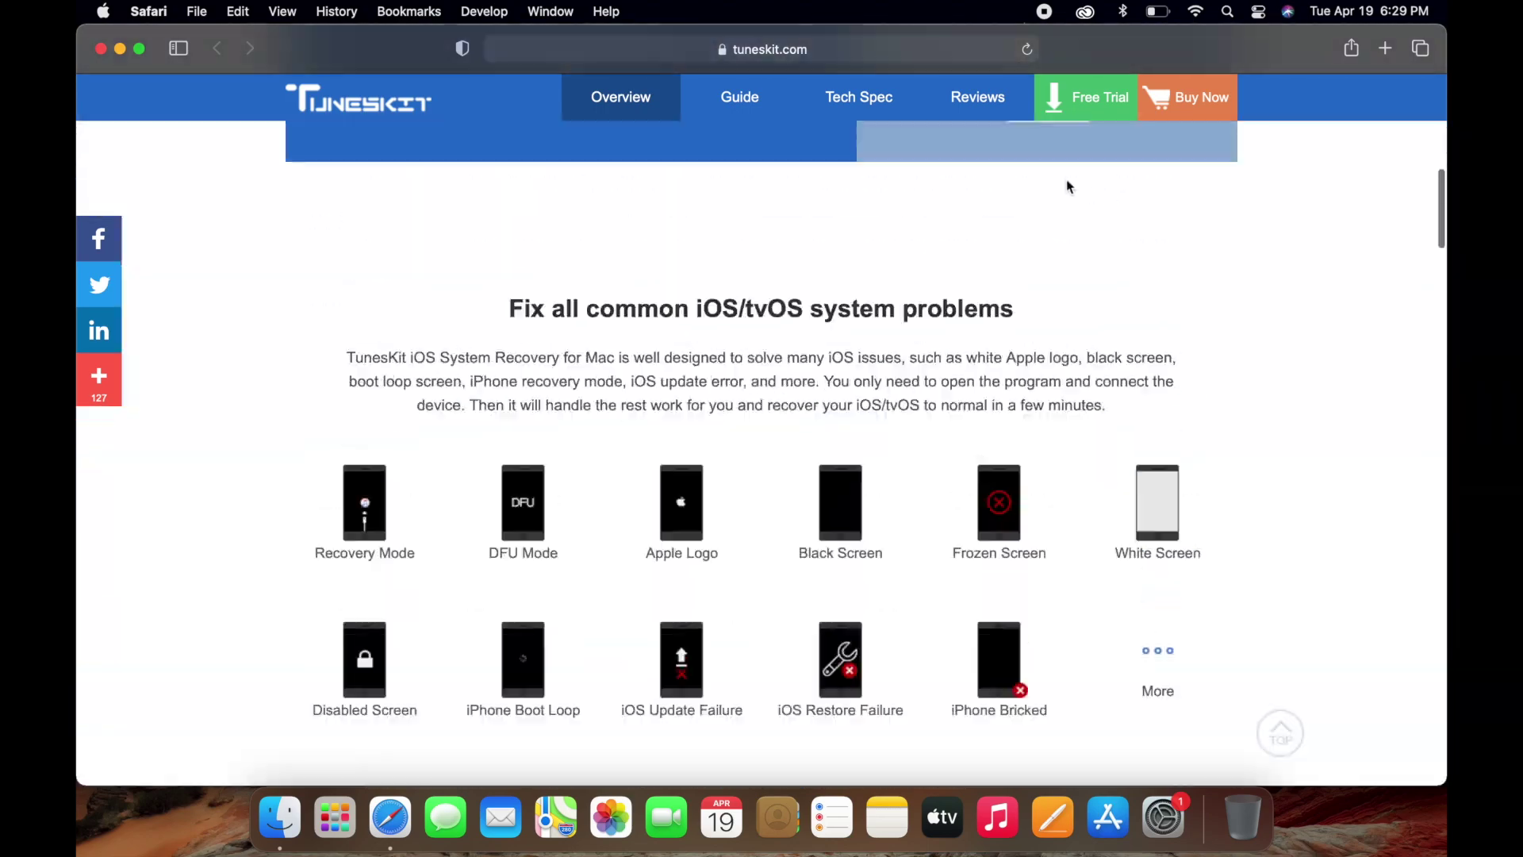
pyautogui.scroll(5, 1079, 136)
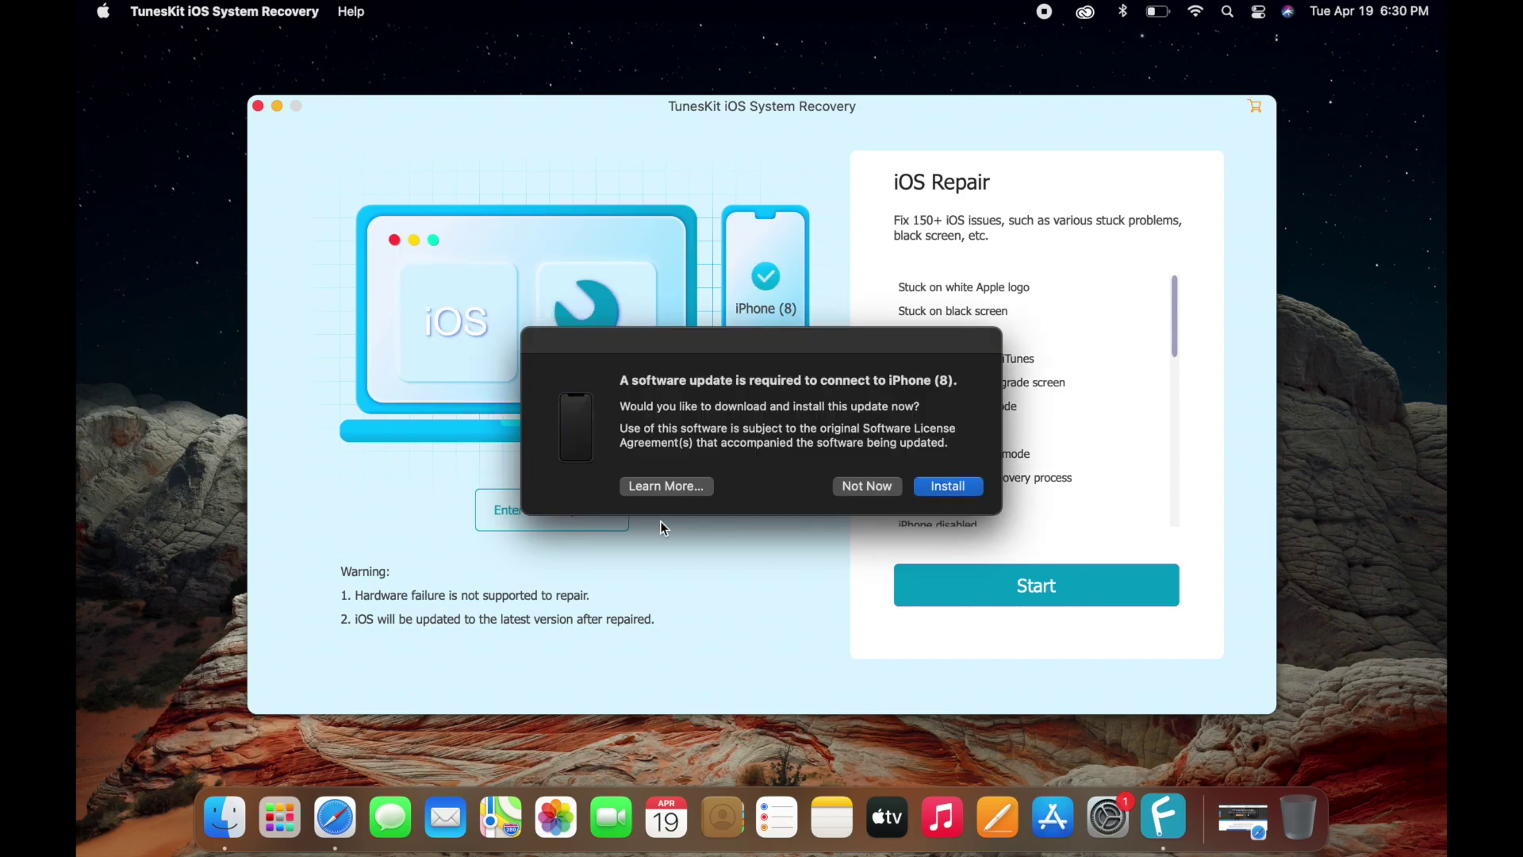
# Decline the software update with Not Now, review the supported issues, and start iOS Repair.
pyautogui.click(873, 488)
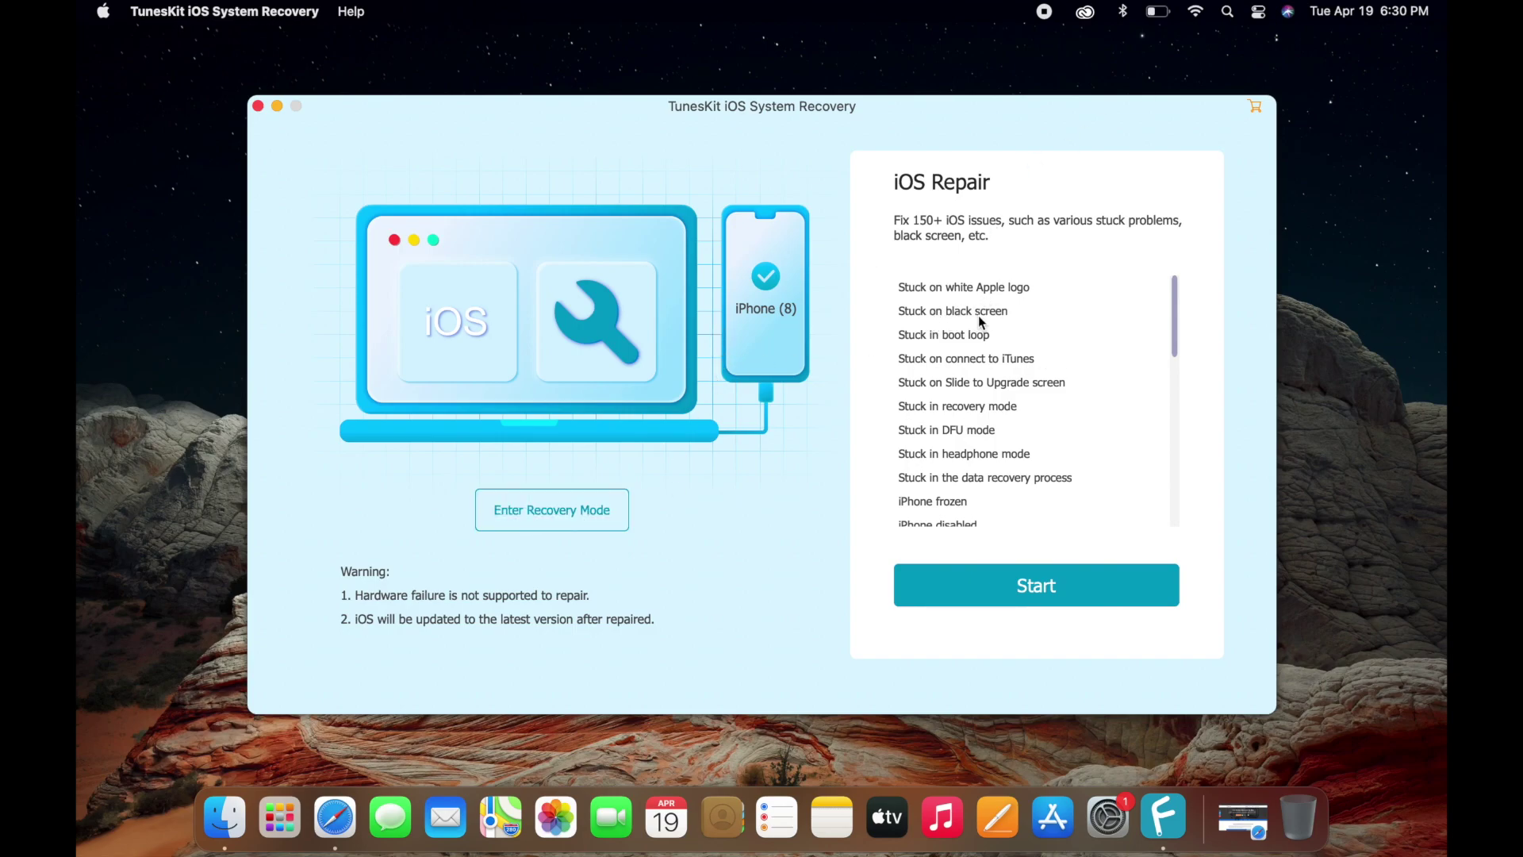
pyautogui.scroll(-10, 990, 394)
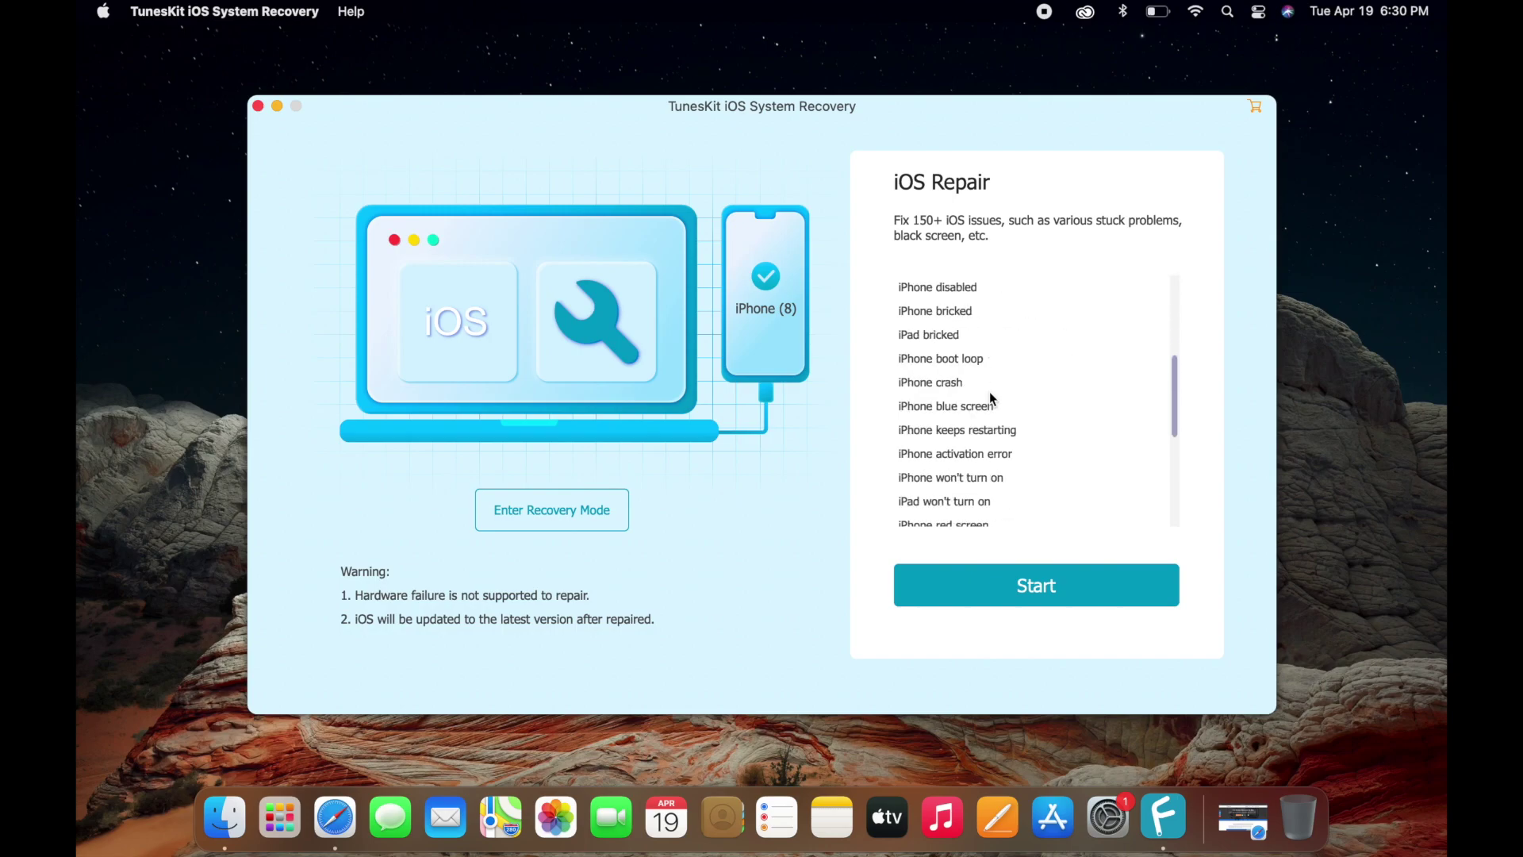
pyautogui.click(1033, 588)
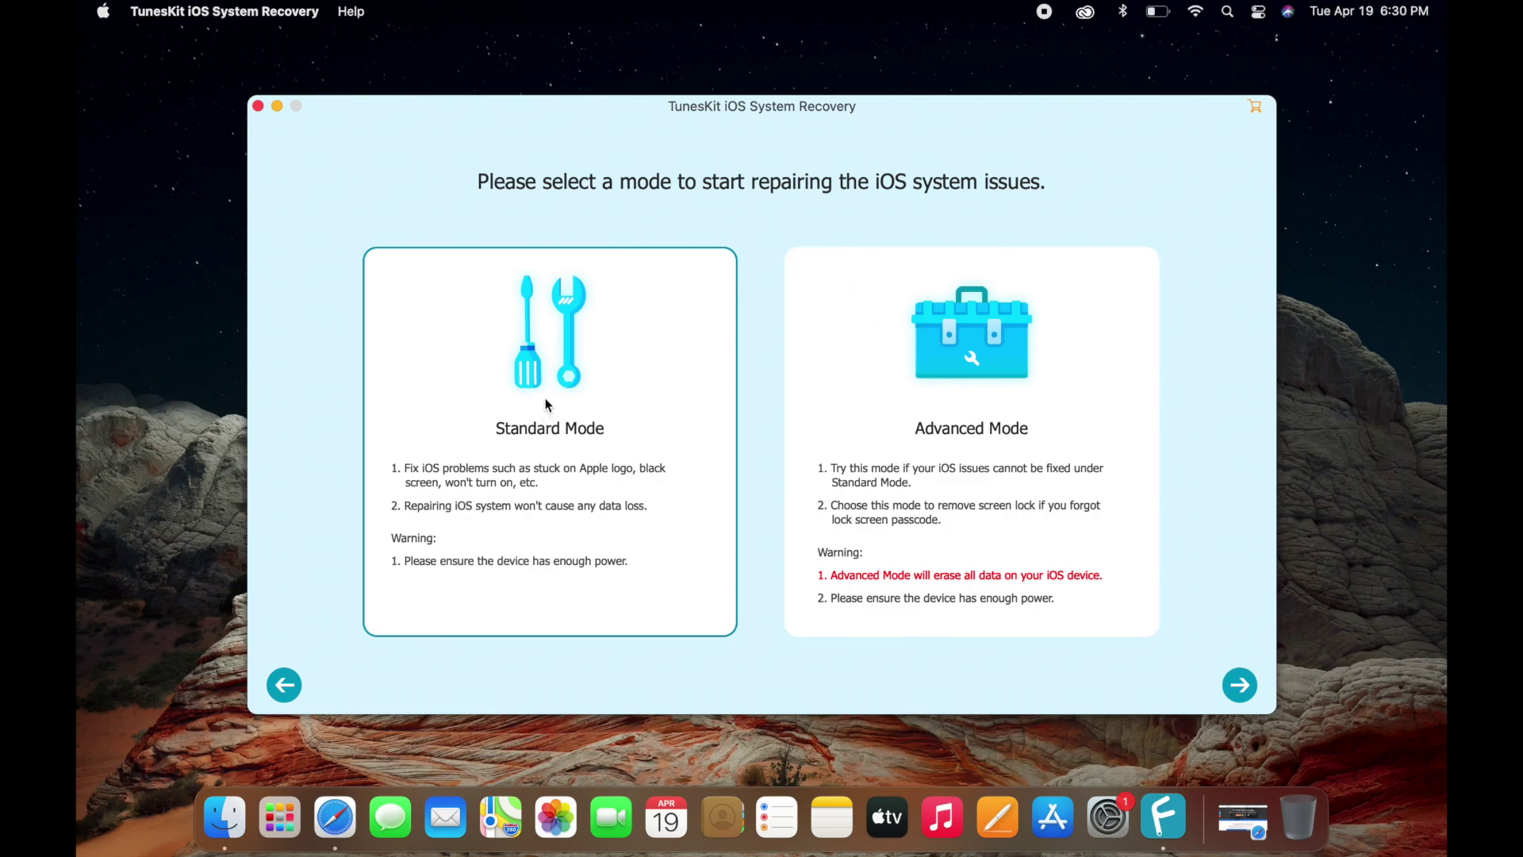
# Continue in Standard Mode to the firmware download page.
pyautogui.click(1237, 687)
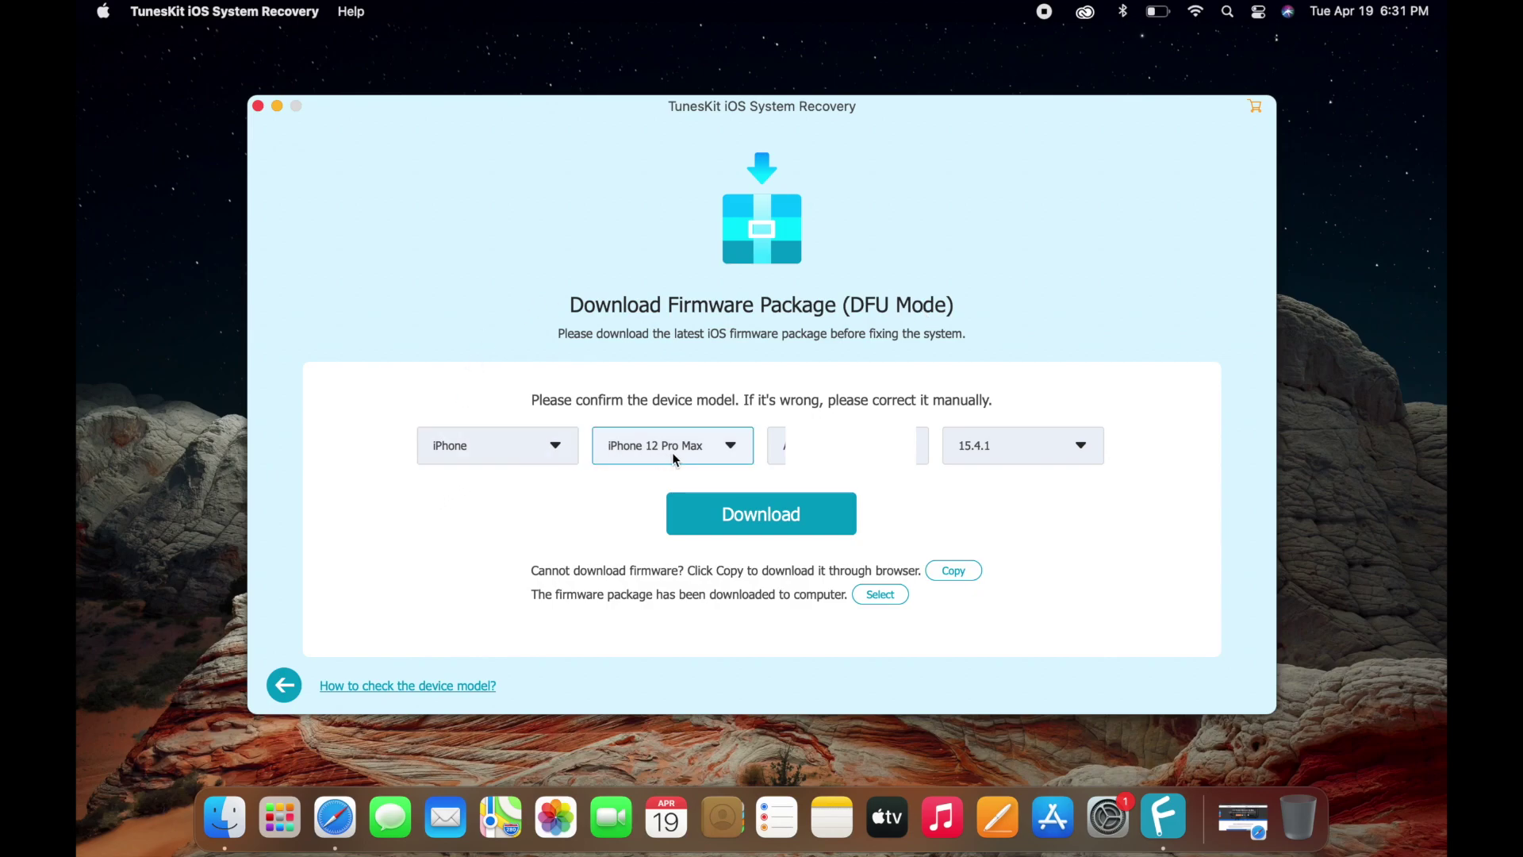
# Confirm the iPhone 12 Pro Max model number and download the 15.4.1 firmware package.
pyautogui.click(778, 448)
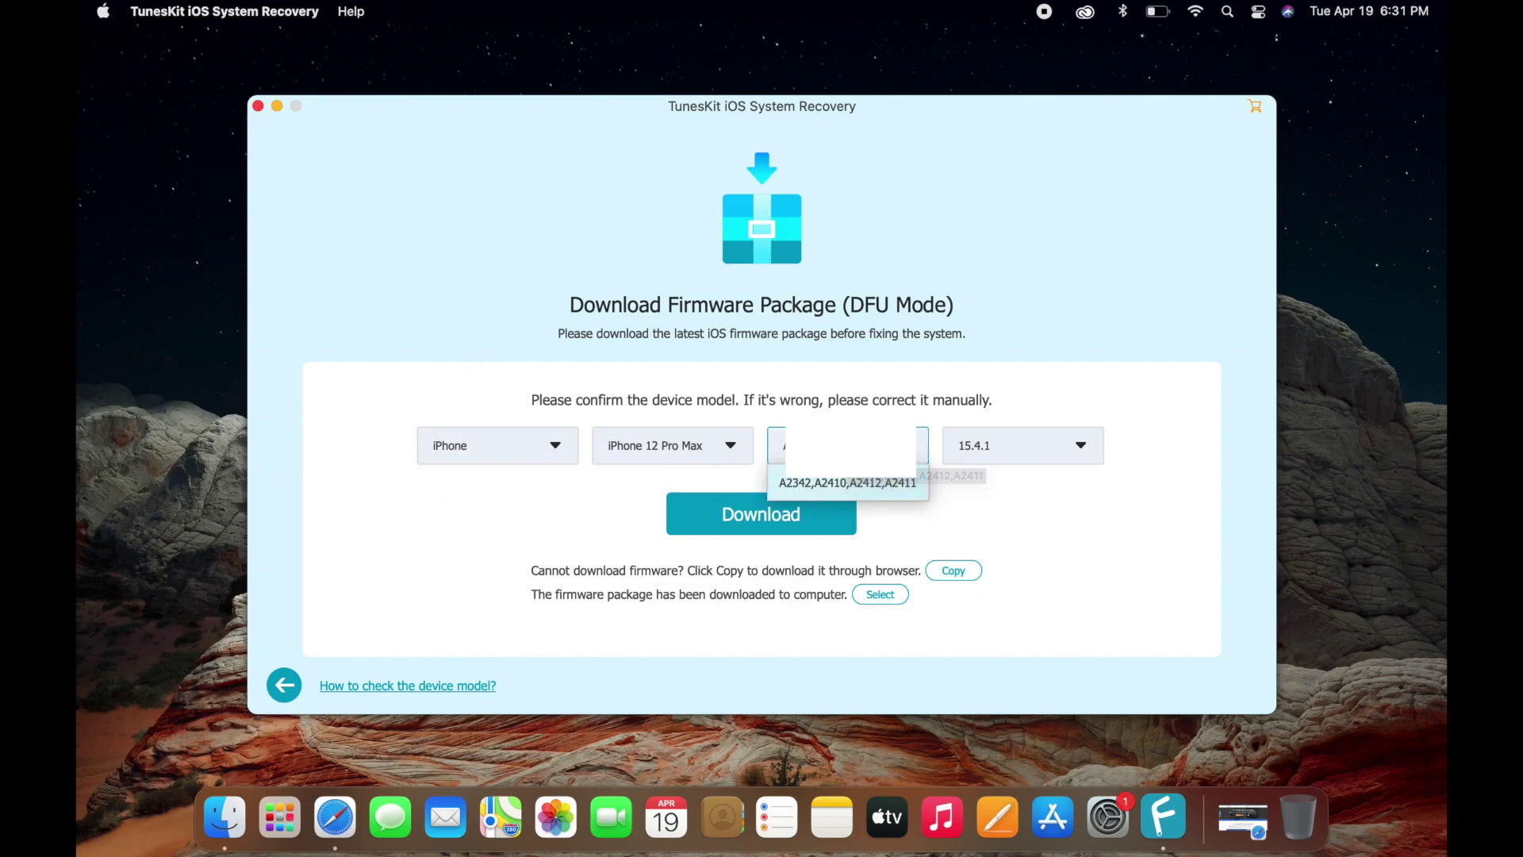
pyautogui.click(1004, 493)
pyautogui.click(920, 457)
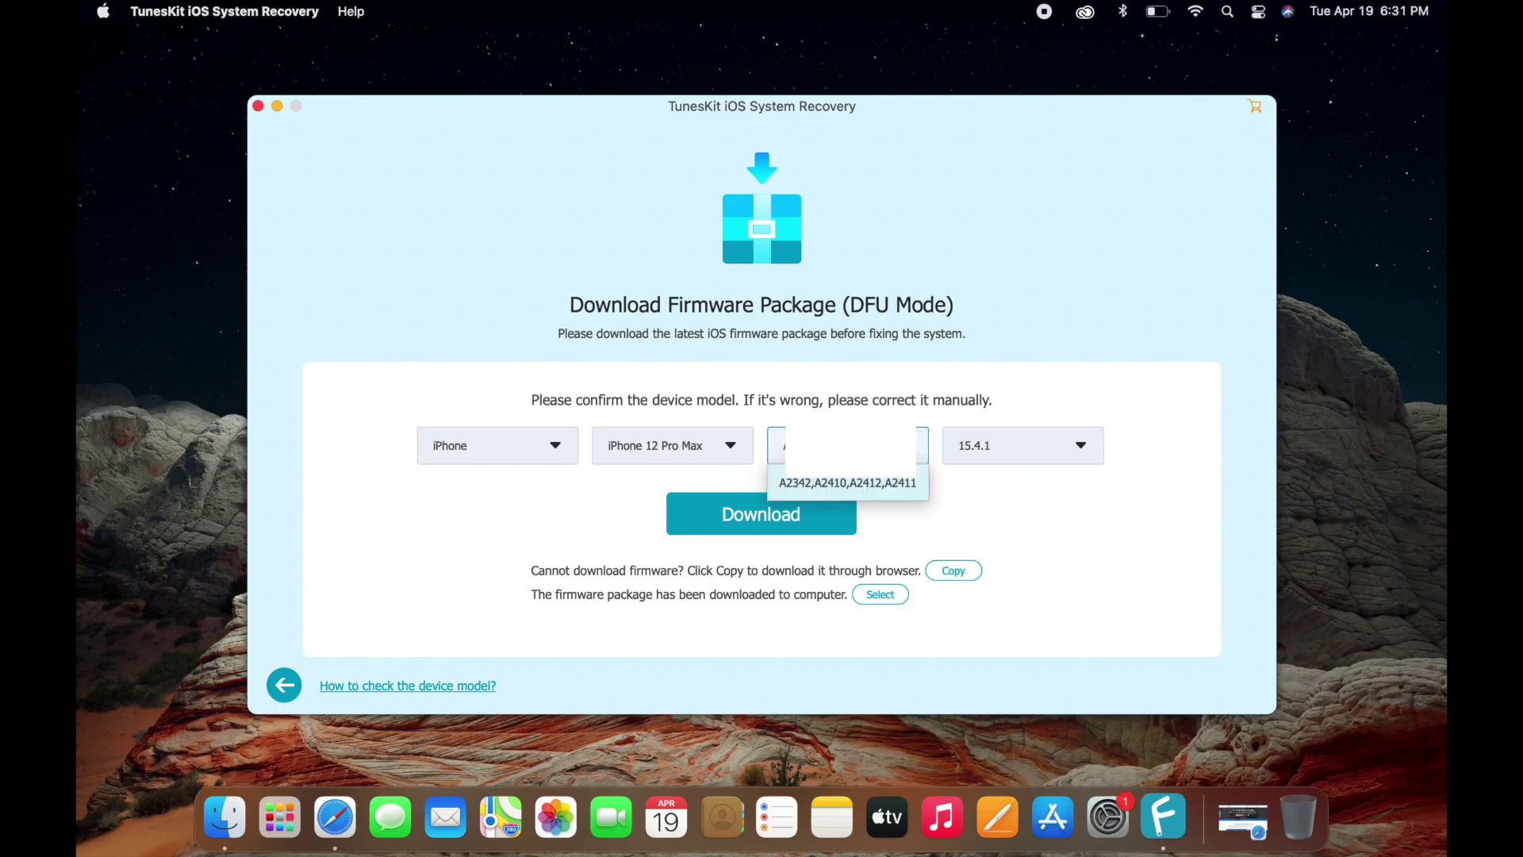
pyautogui.click(888, 483)
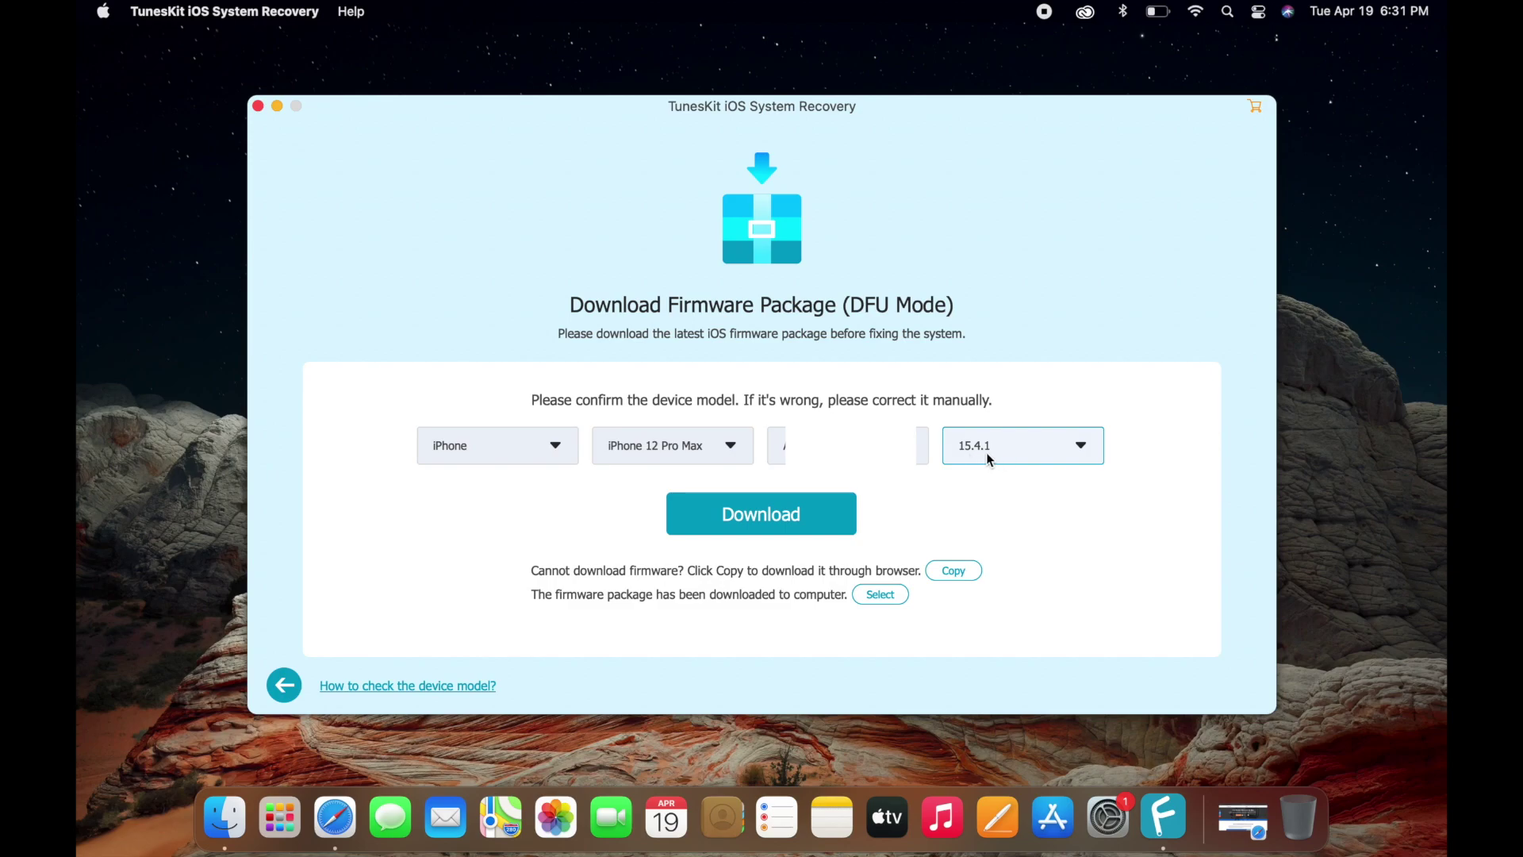
pyautogui.click(781, 515)
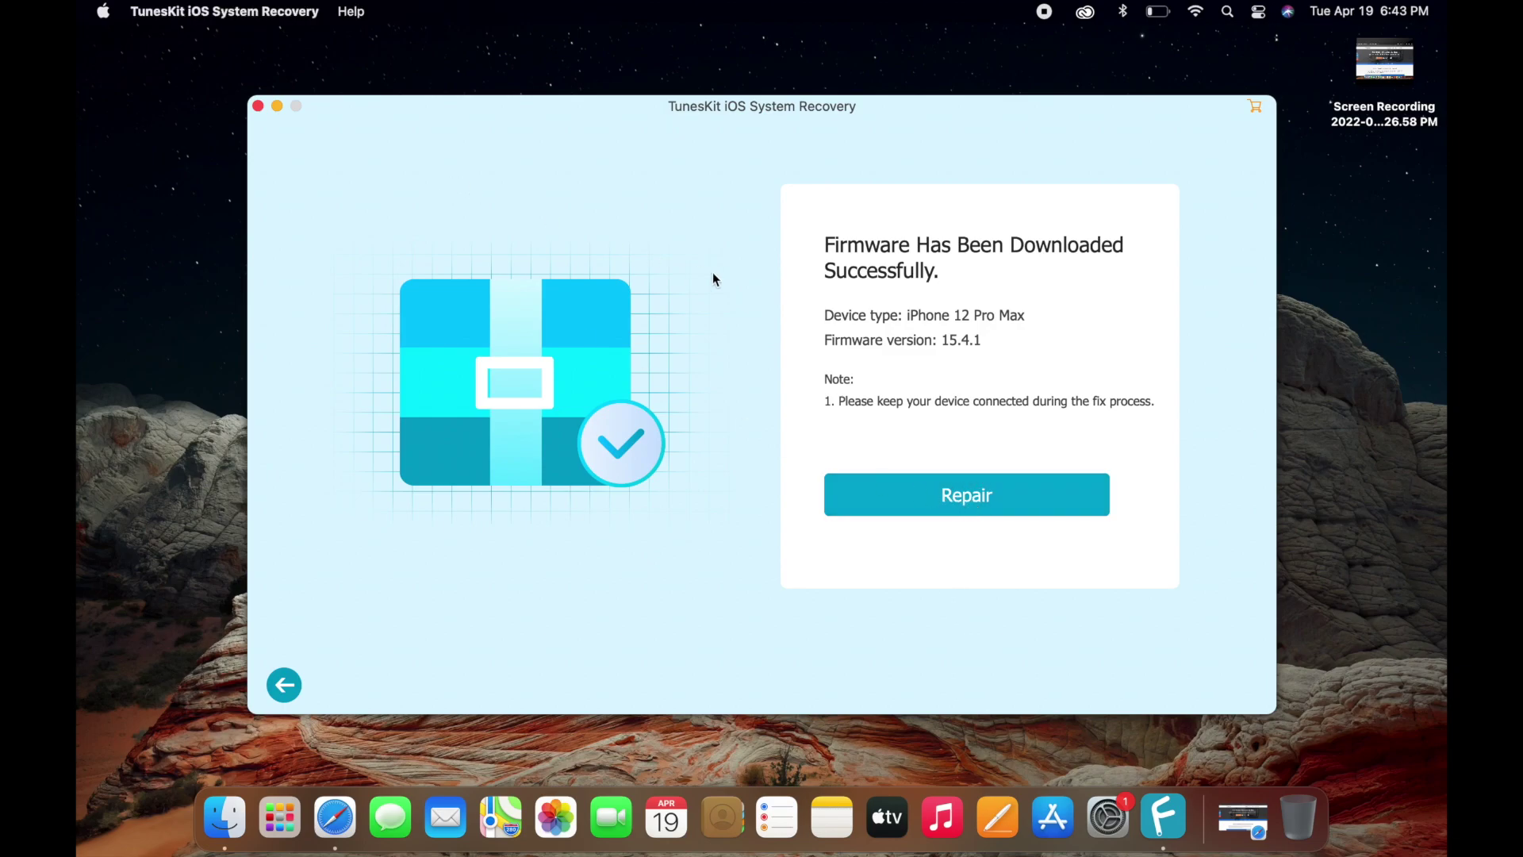
# Start repairing the iPhone with the downloaded 15.4.1 firmware.
pyautogui.click(833, 495)
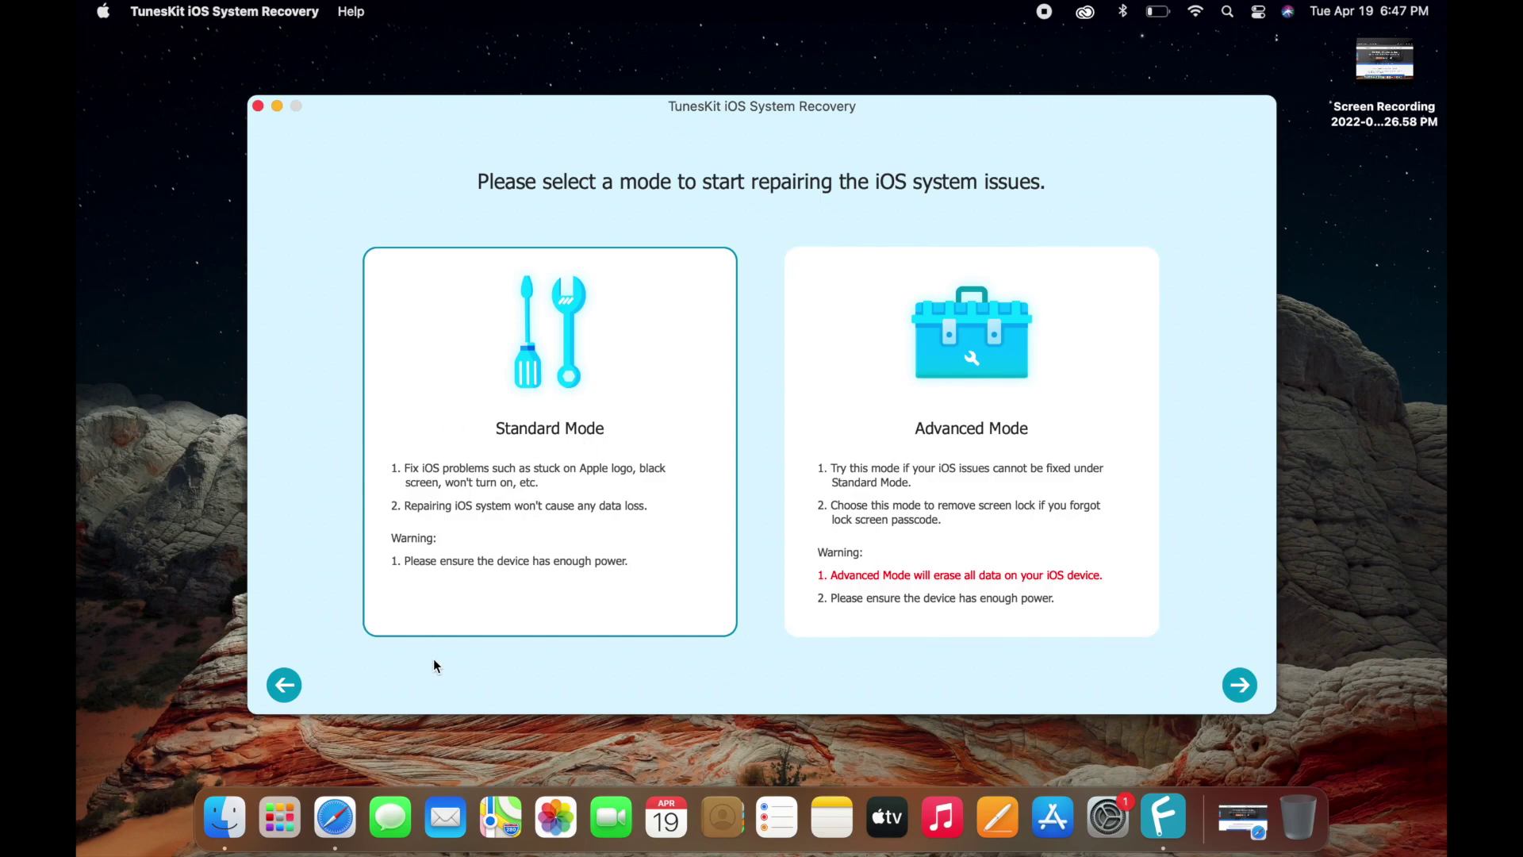
# Move to the firmware step, then go back twice to the iOS Repair start screen.
pyautogui.click(1242, 691)
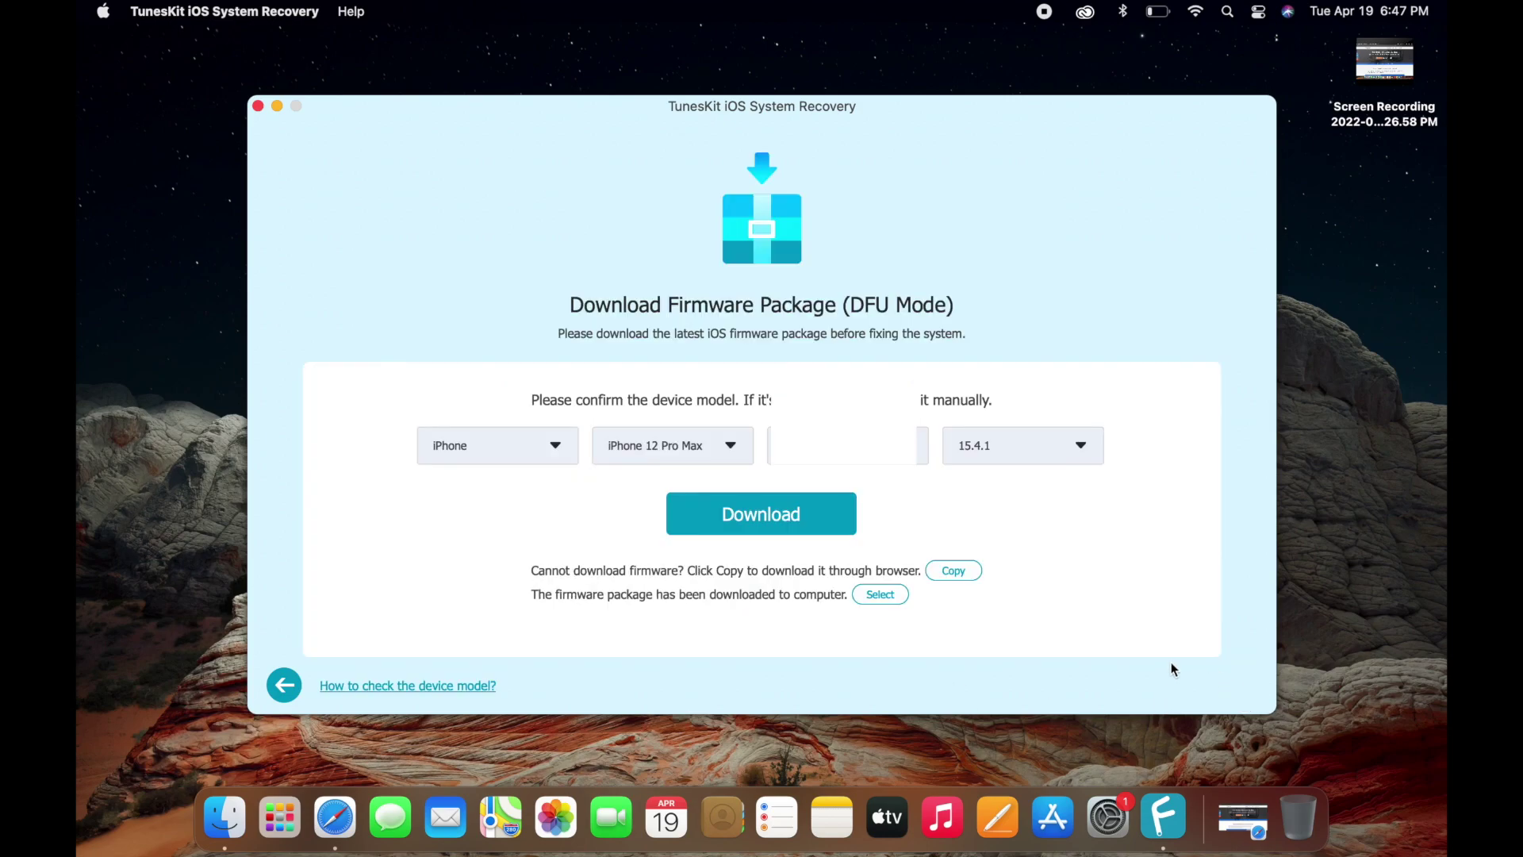
pyautogui.click(286, 687)
pyautogui.click(289, 688)
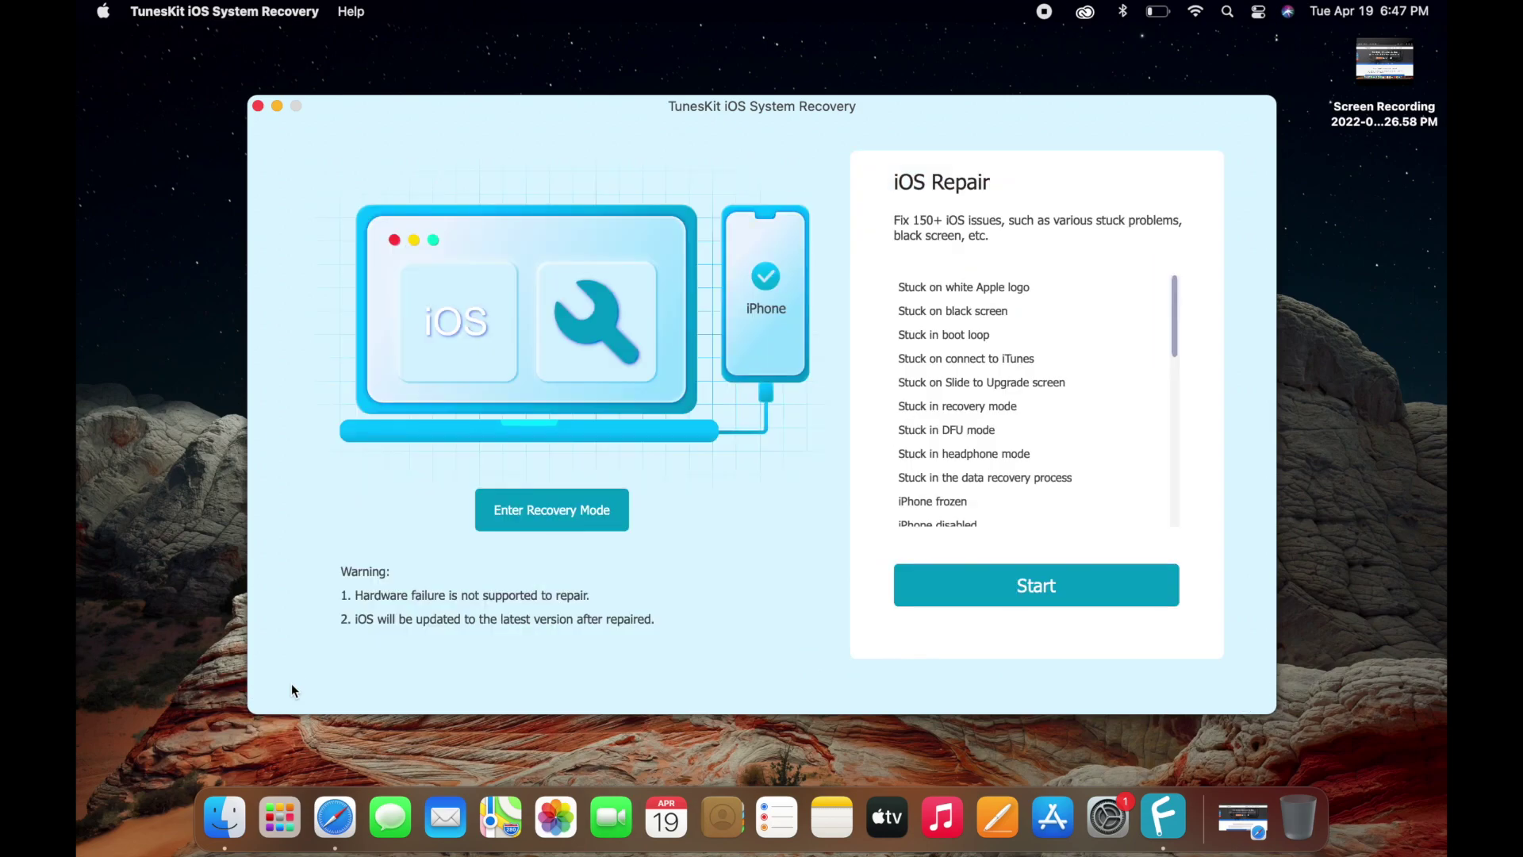